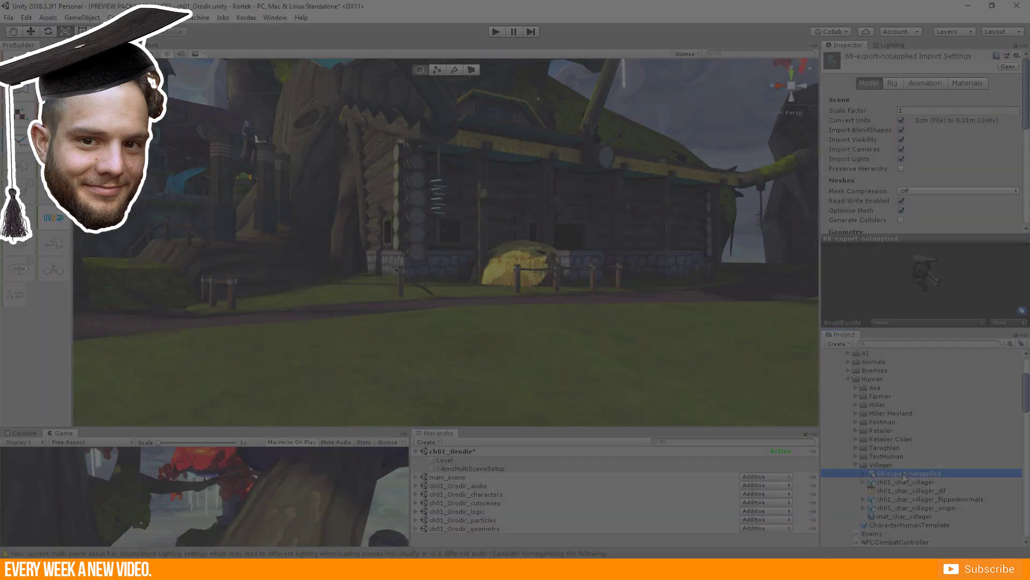
Place the 68-export-notapplied model from the Villager folder on the grass in the ch01_Orodir scene and ready it for rotating
left_click_drag(905, 476, 363, 395)
key("f")
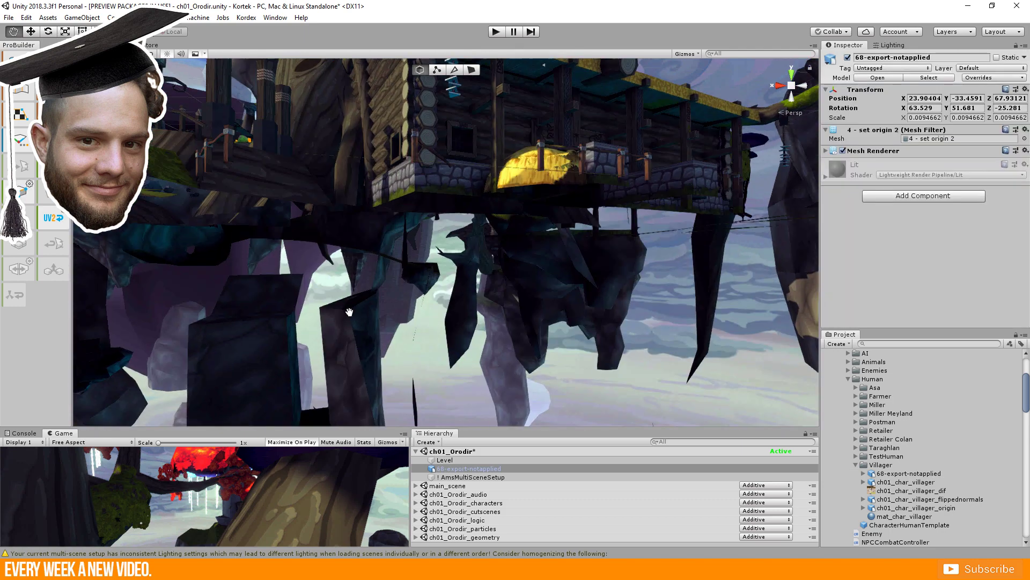
key("r")
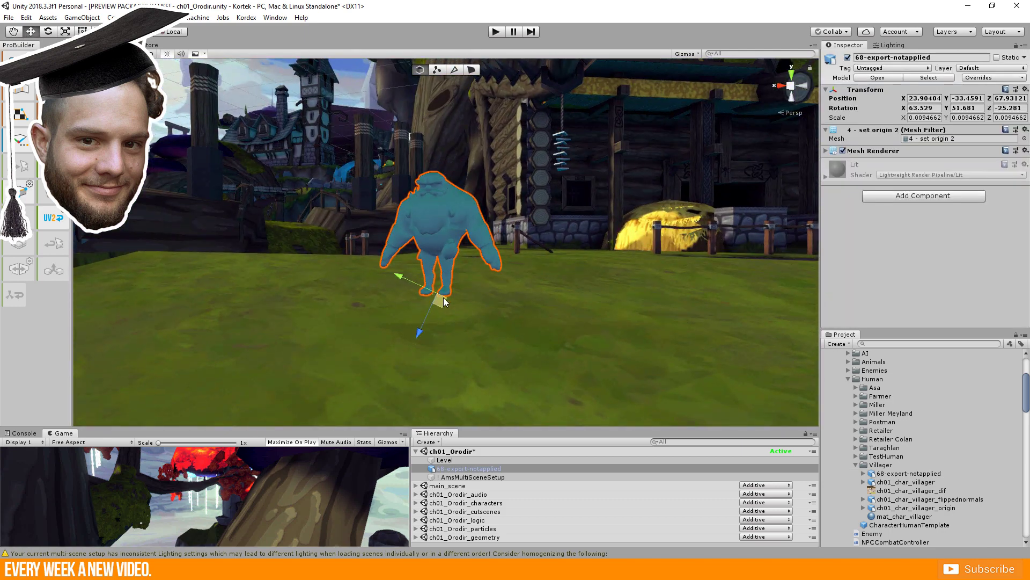
key("r")
key("e")
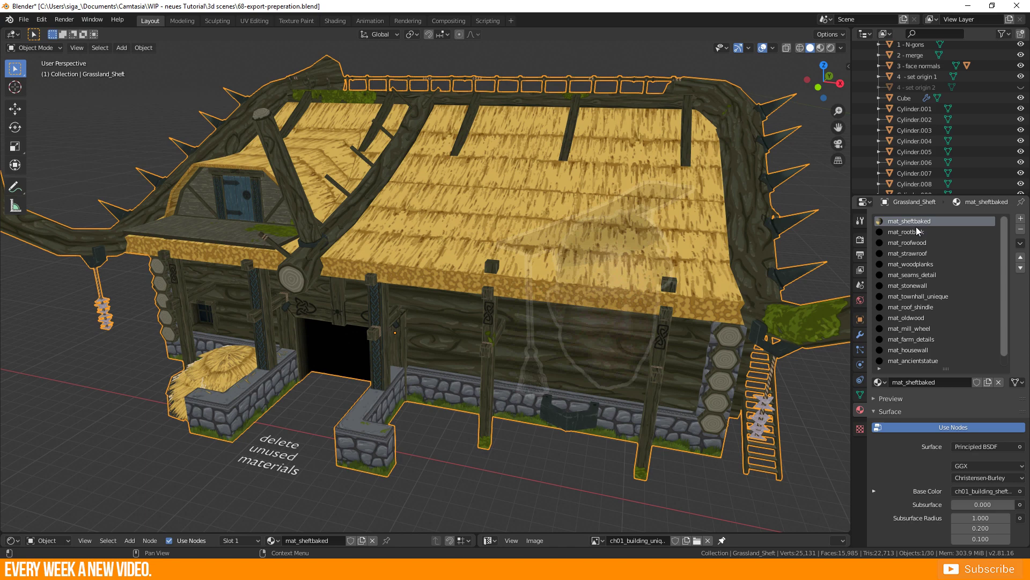
Switch to Blender and remove the unused material slots below mat_sheftbaked from the Grassland_Sheft building
left_click(1021, 231)
left_click(1021, 230)
left_click(1022, 231)
left_click(1021, 231)
left_click(1021, 230)
left_click(1021, 231)
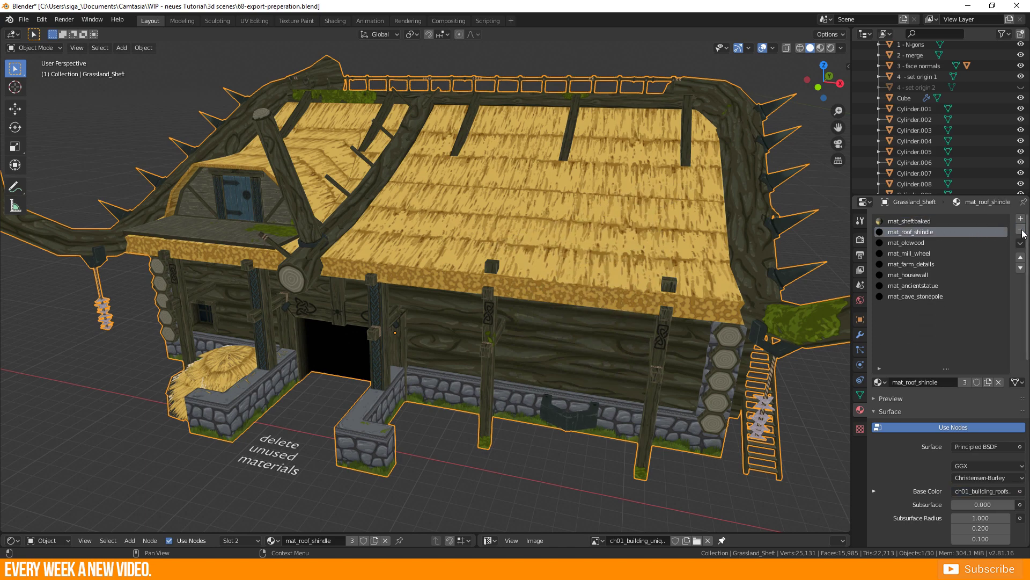
left_click(1021, 231)
left_click(1021, 230)
left_click(1021, 230)
left_click(1021, 230)
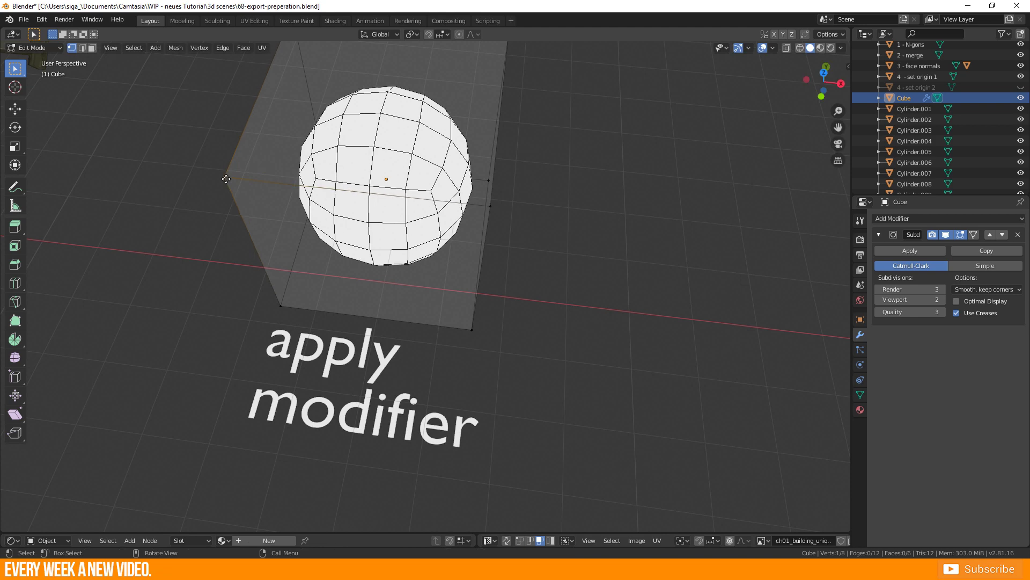
Apply the cube's Subdivision modifier in Object Mode and reopen its mesh for editing
key("Tab")
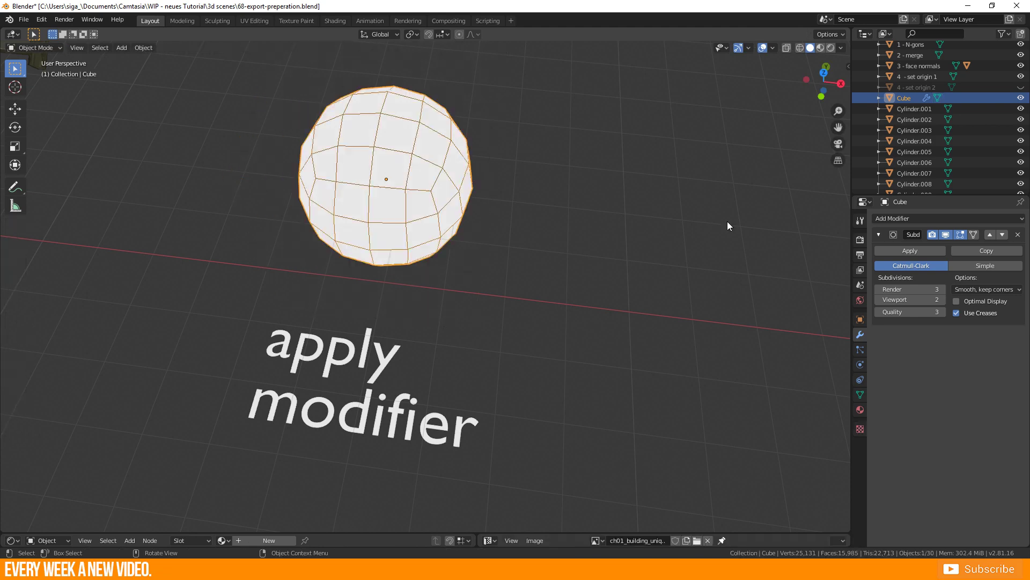
left_click(909, 251)
key("Tab")
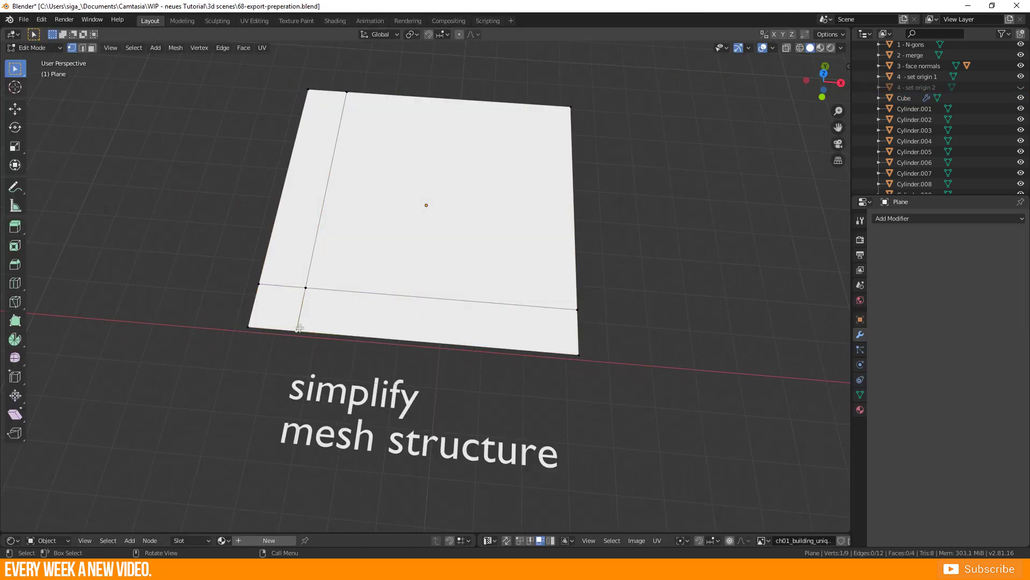
Slide the two border vertices beside the plane's near corner onto the corner vertex to simplify the mesh
key("shift+v")
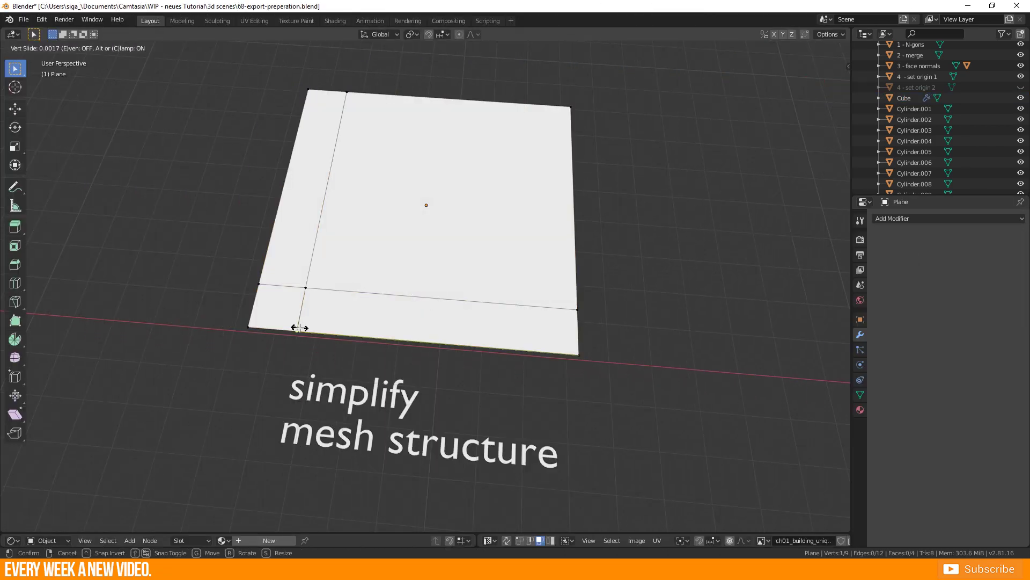
left_click(191, 340)
key("shift+v")
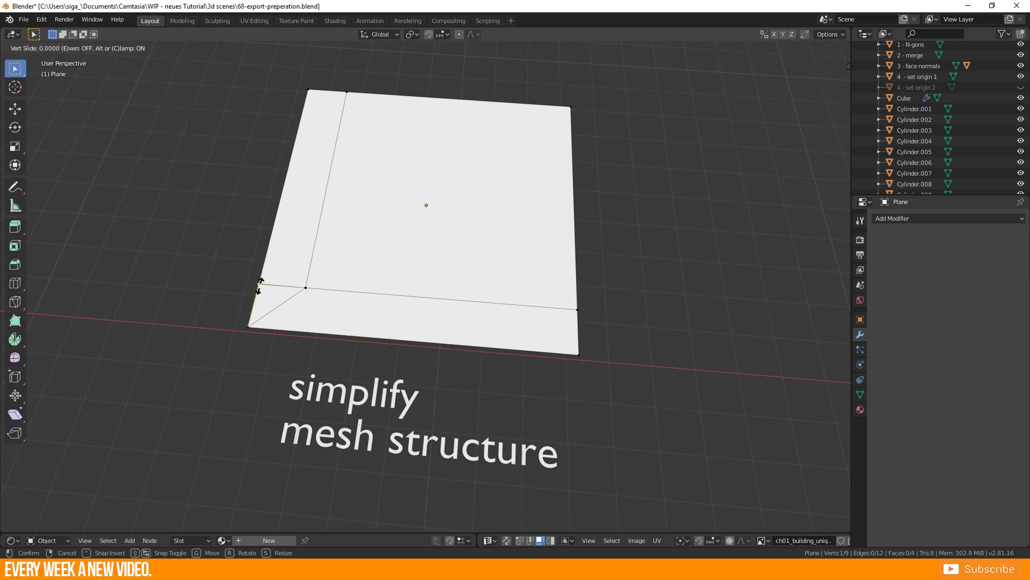
left_click(252, 376)
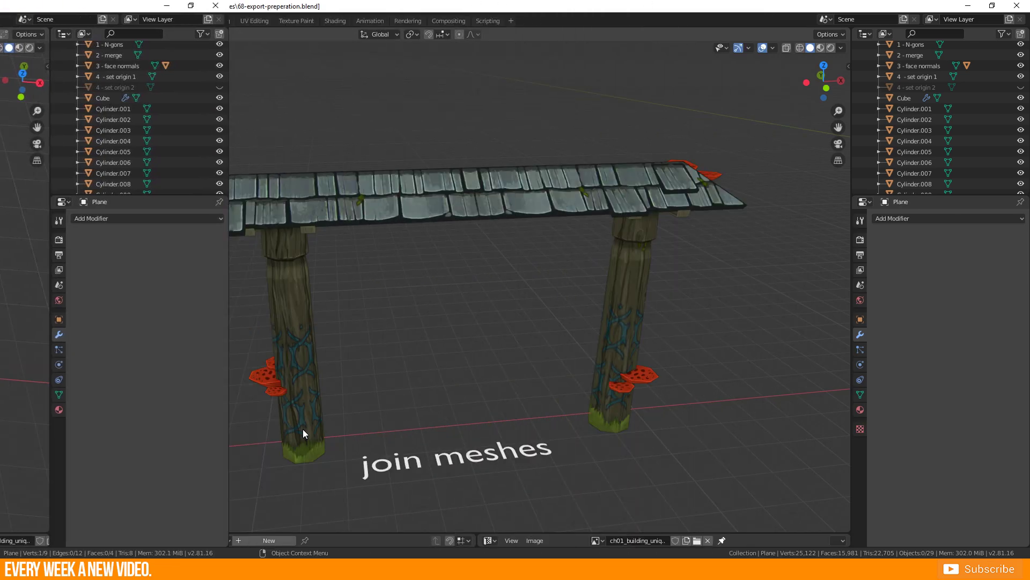
left_click(303, 430)
left_click(261, 382)
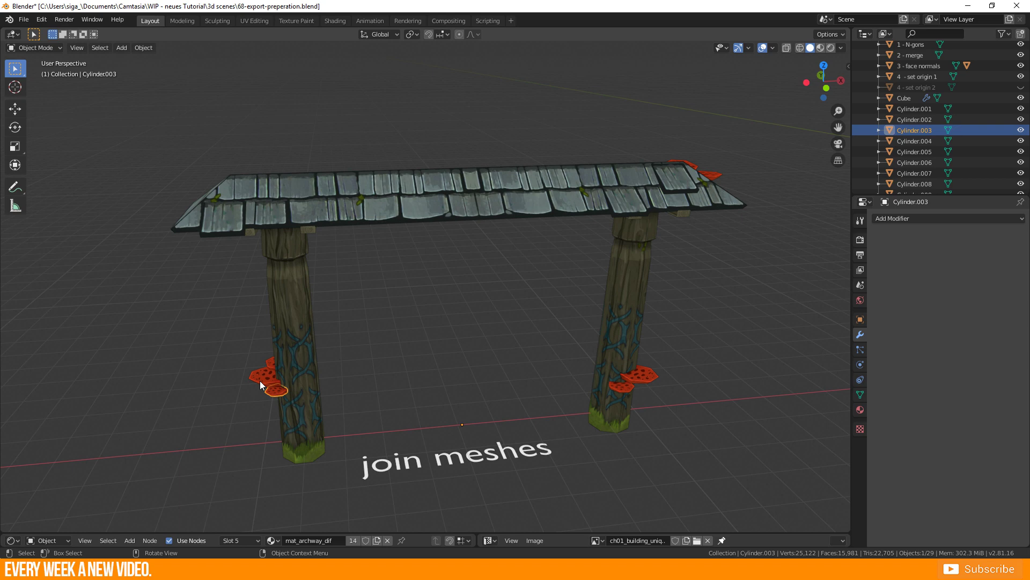
left_click(269, 365, "shift")
key("g")
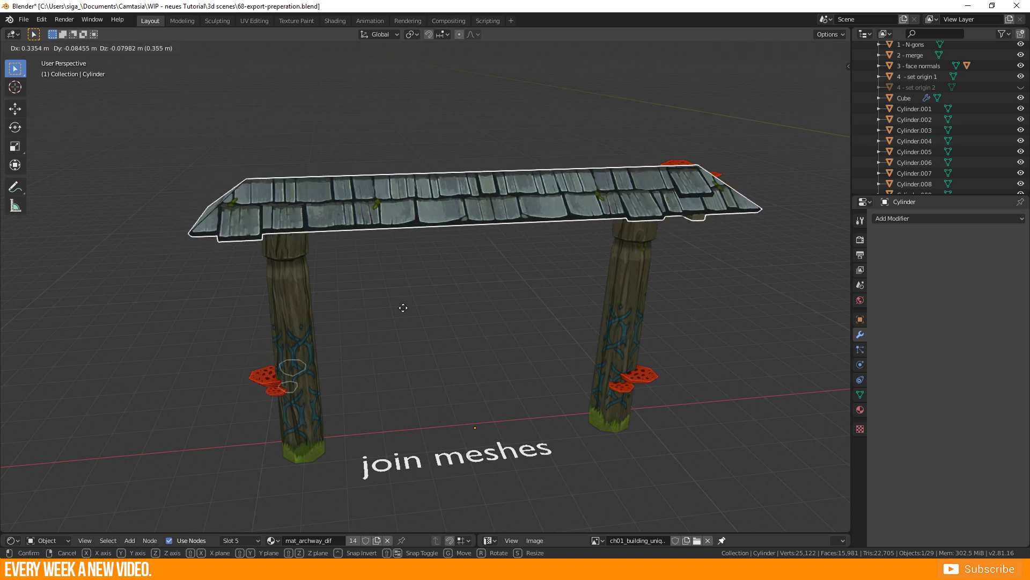
right_click(346, 330)
Join the archway's roof, pillars and mushrooms into a single mesh, leaving out the text, and move the joined archway
key("a")
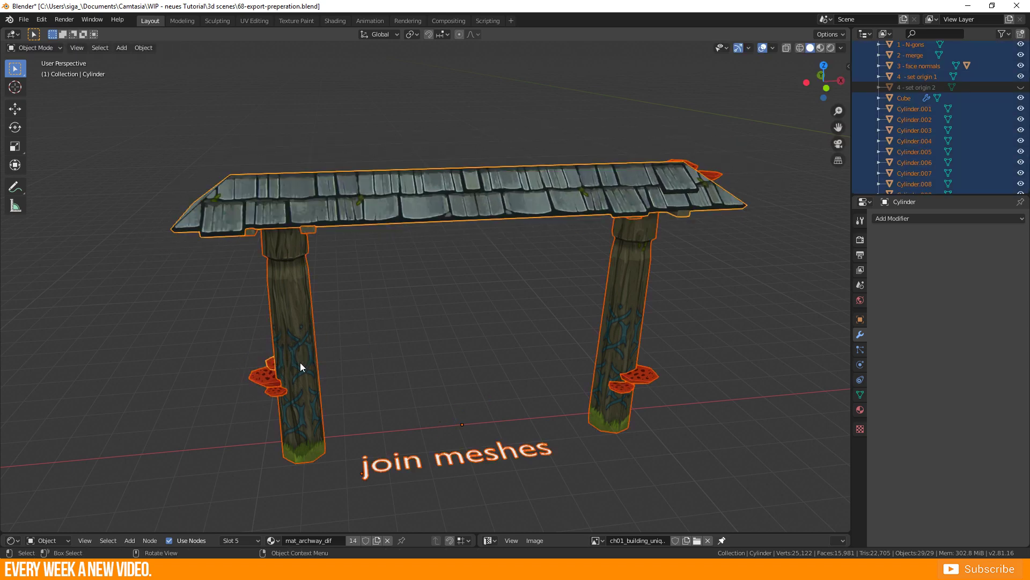
key("alt+a")
key("b")
left_click_drag(139, 85, 697, 416)
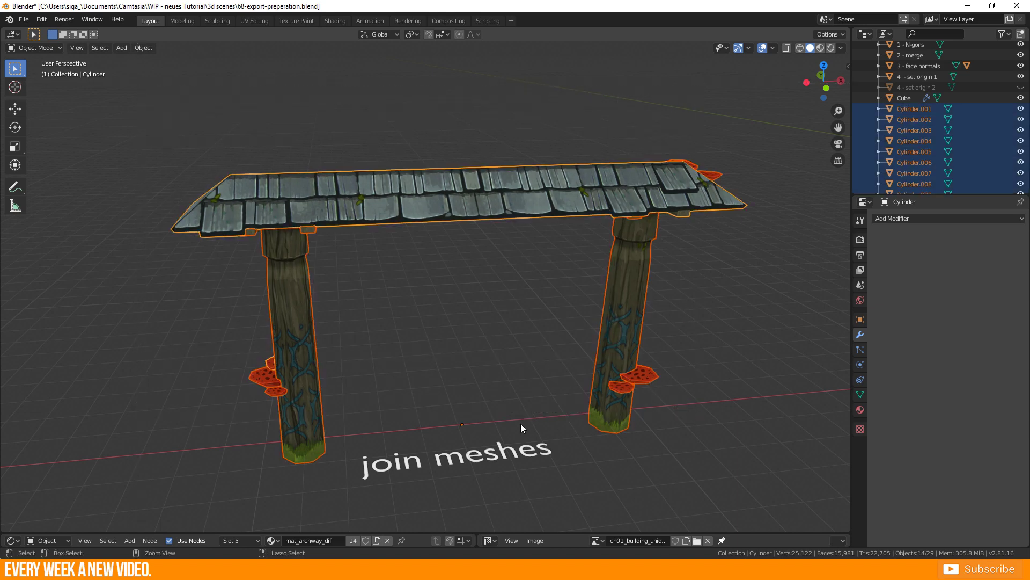
key("ctrl+j")
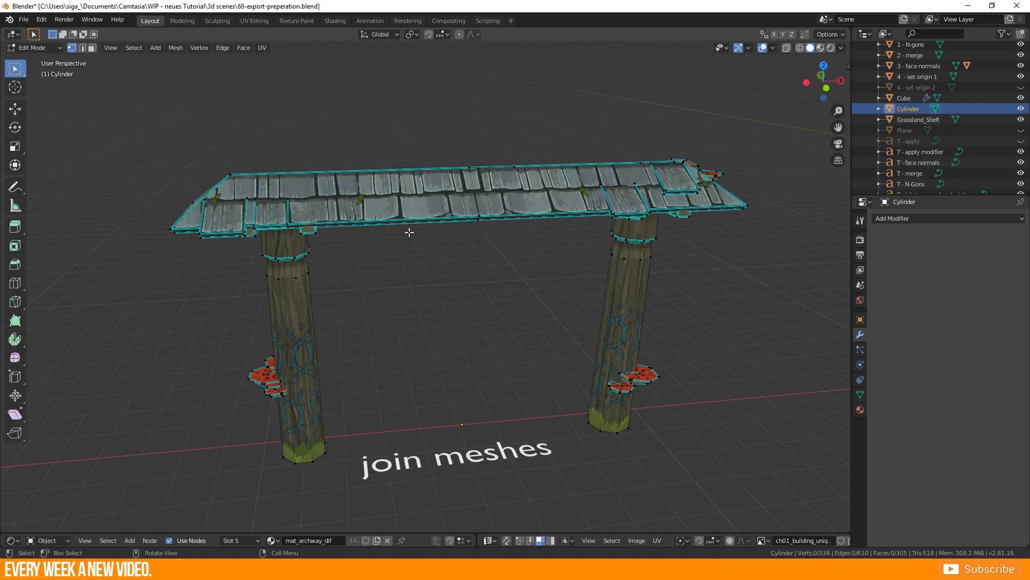
key("g")
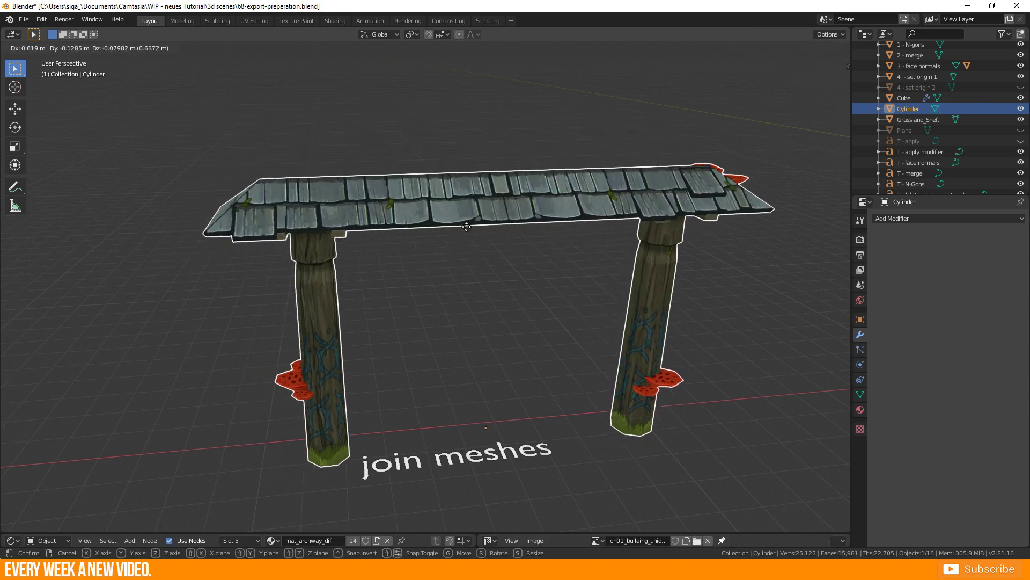
left_click(446, 257)
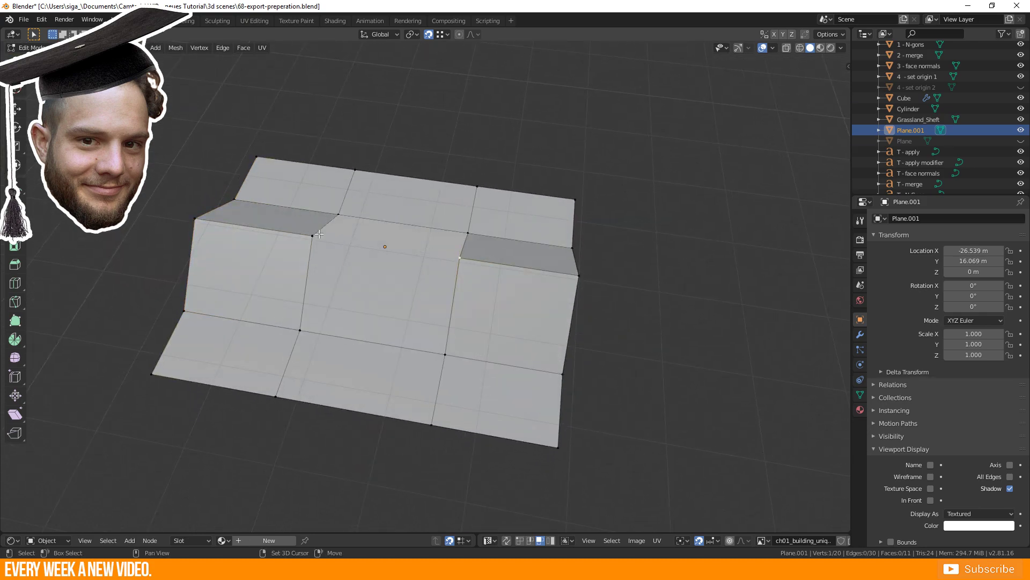
Add the opposite corner vertex of the middle face to the selection on the stepped plane mesh
left_click(318, 234, "shift")
middle_click_drag(319, 234, 573, 272)
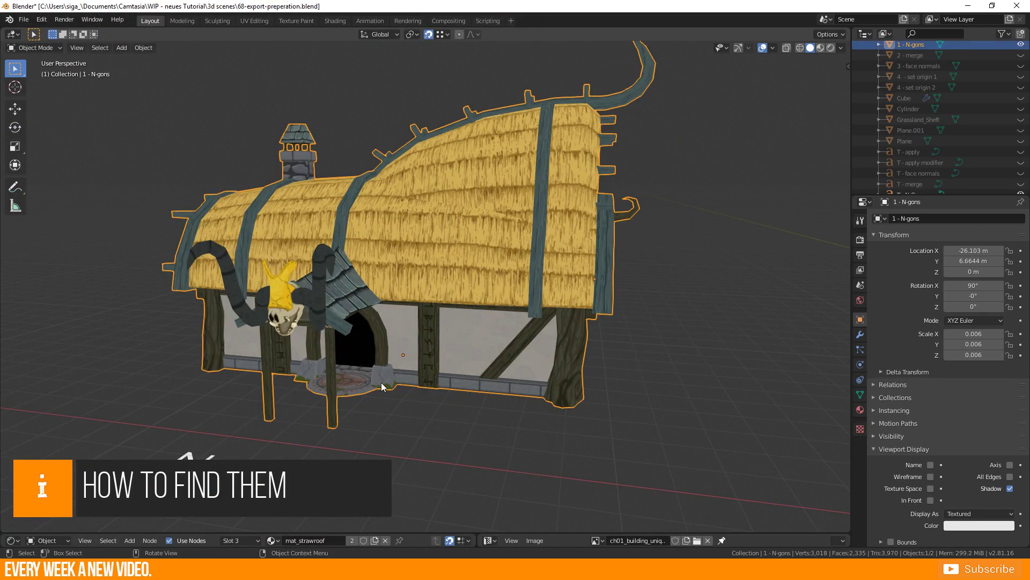
Select the faces with exactly 14 vertices on the 1 - N-gons house using Faces by Sides, and inspect the doorstep face
key("Tab")
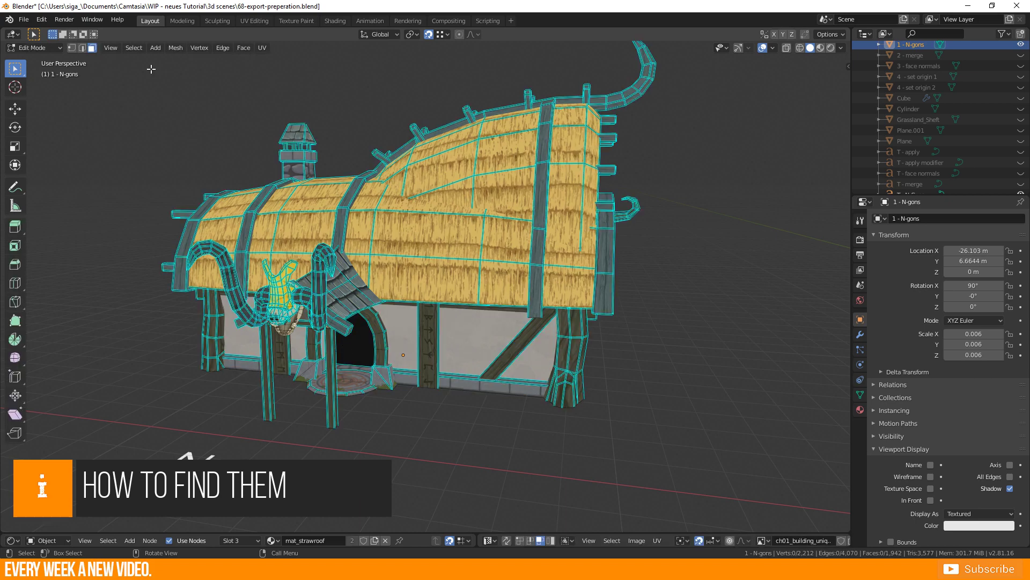
left_click(134, 48)
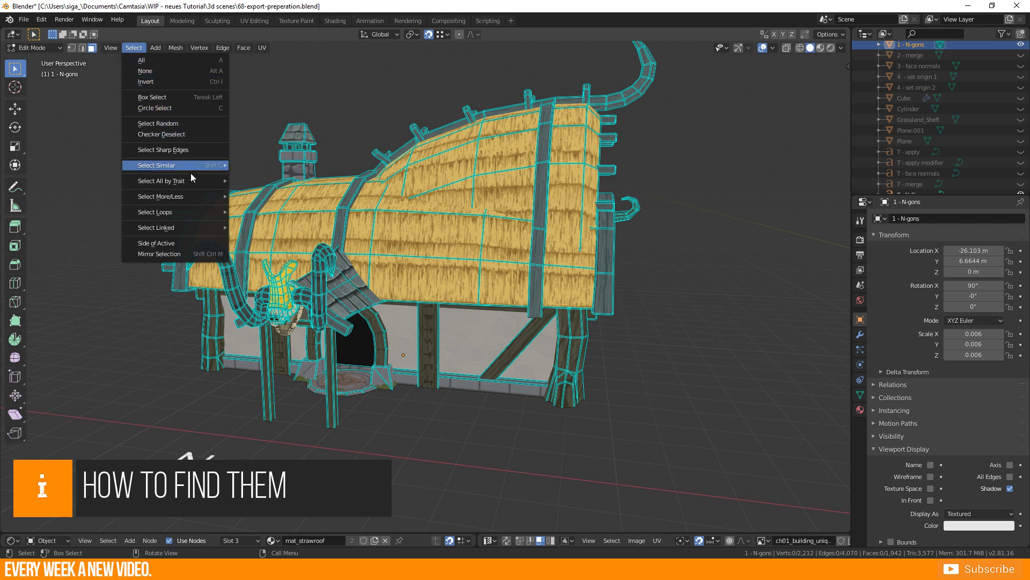
mouse_move(195, 187)
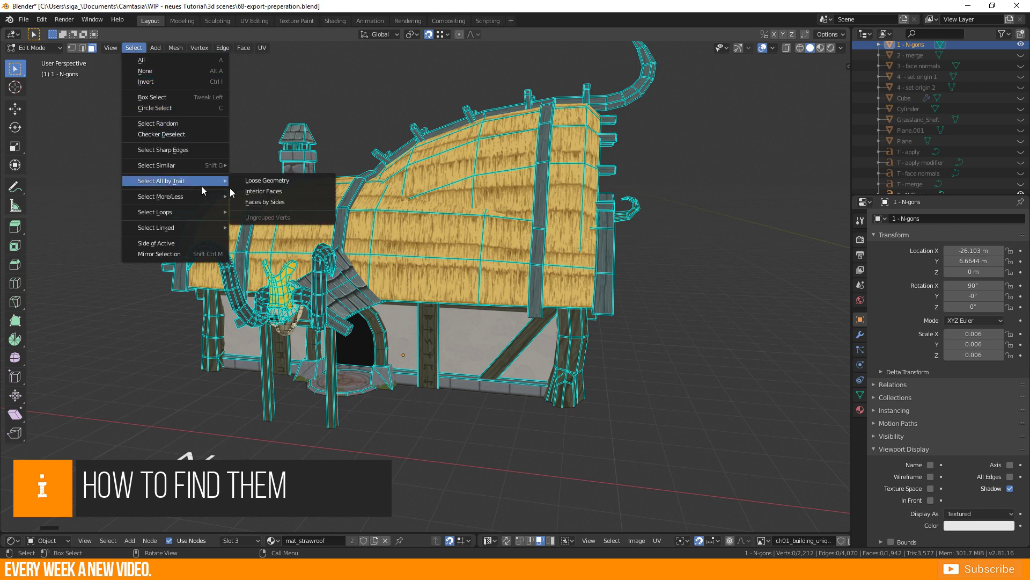
left_click(259, 202)
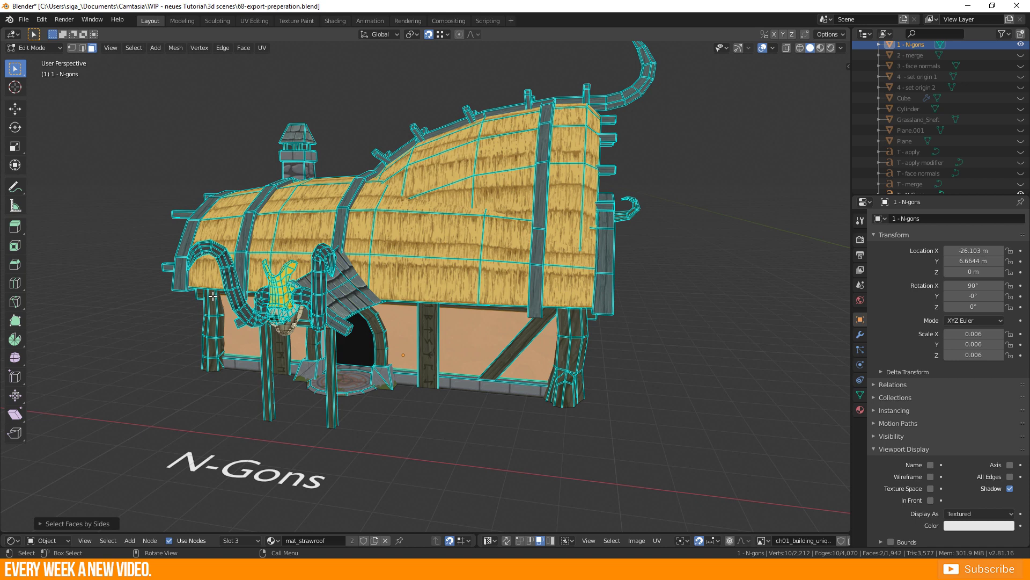
left_click(39, 524)
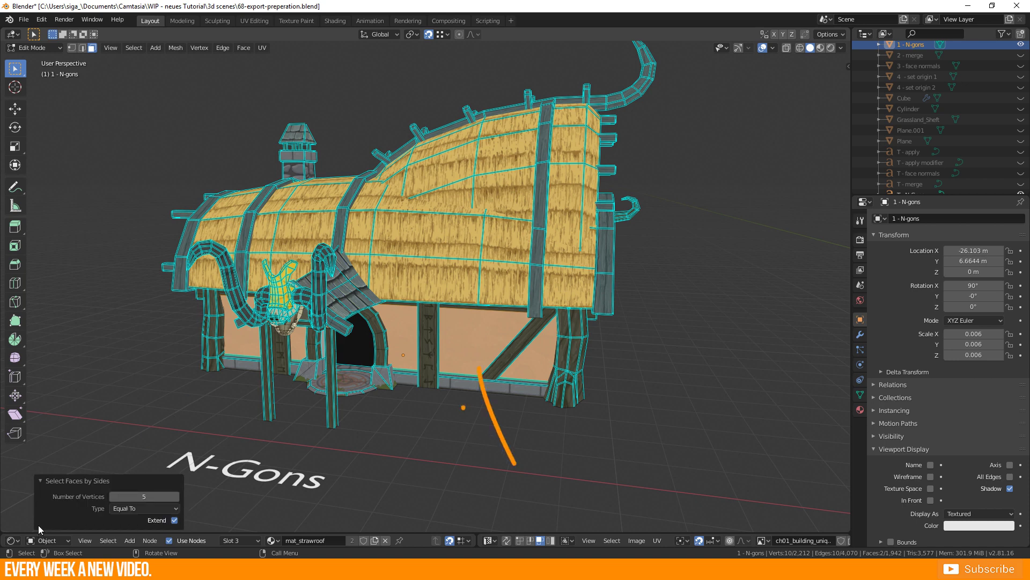
left_click(175, 497)
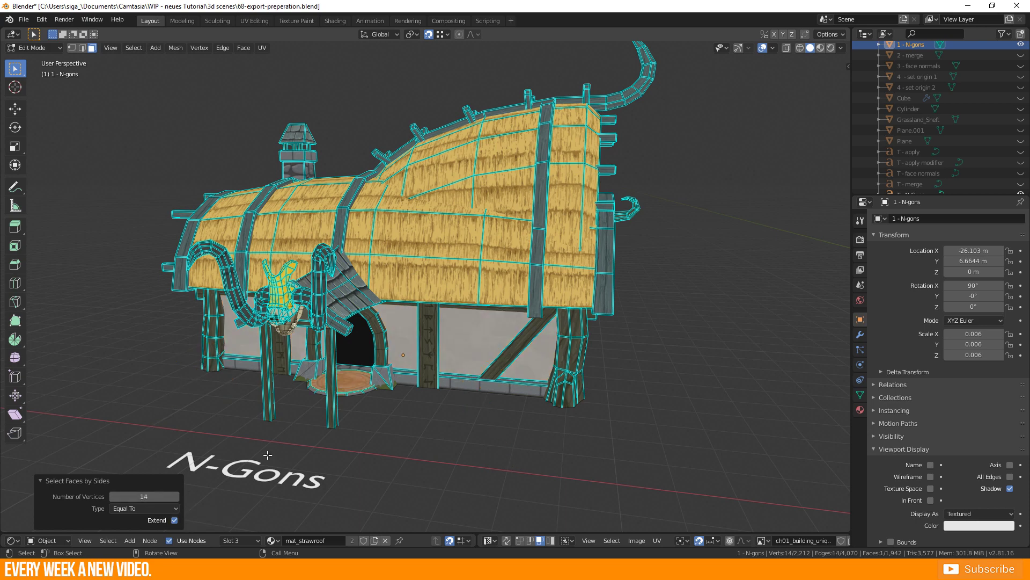
scroll(268, 455, "up", 4)
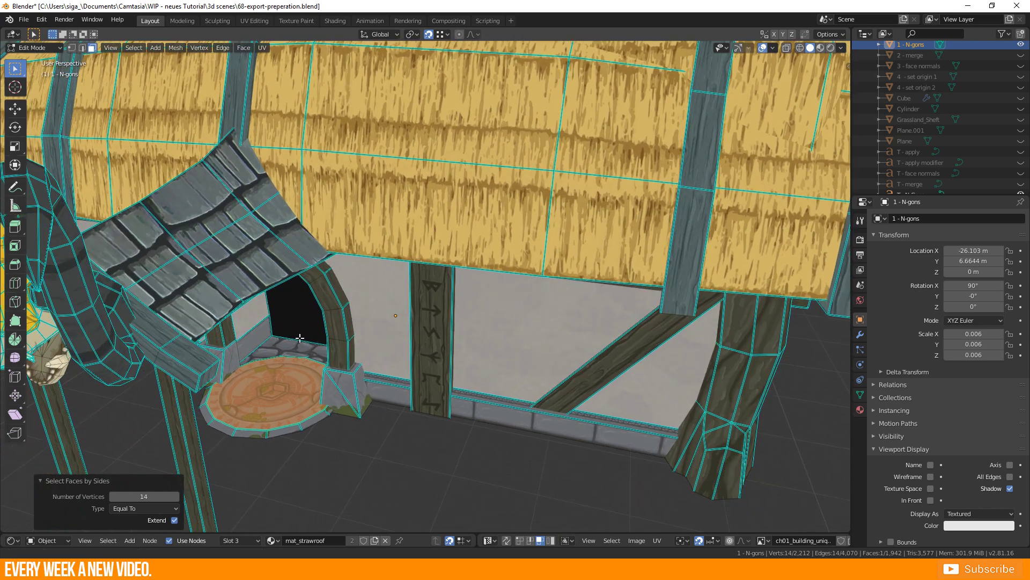
middle_click_drag(300, 338, 314, 334)
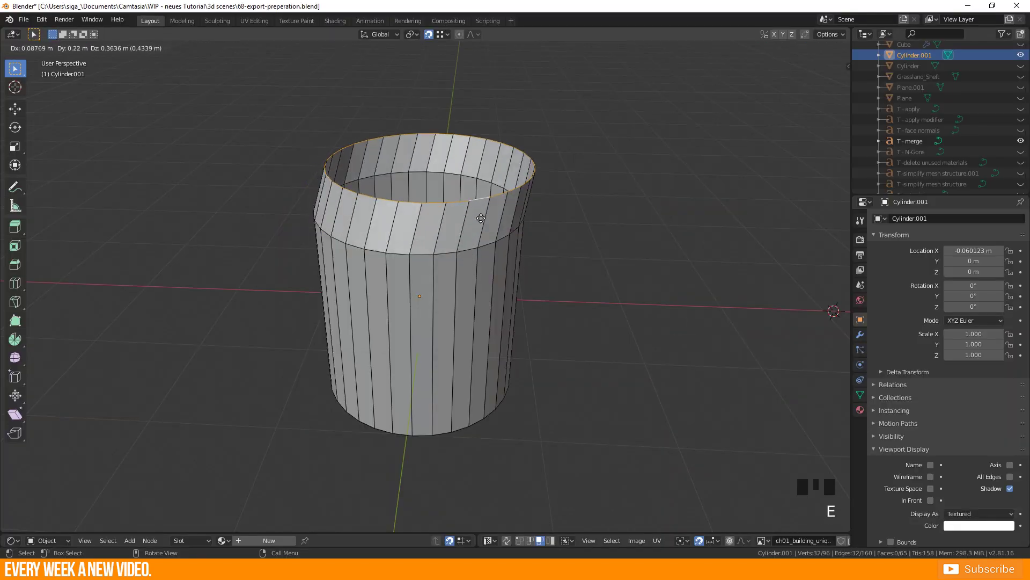
Extrude the cylinder's open upper rim into a slanted, rotated section and start moving the seam edge loop below it
left_click(518, 158)
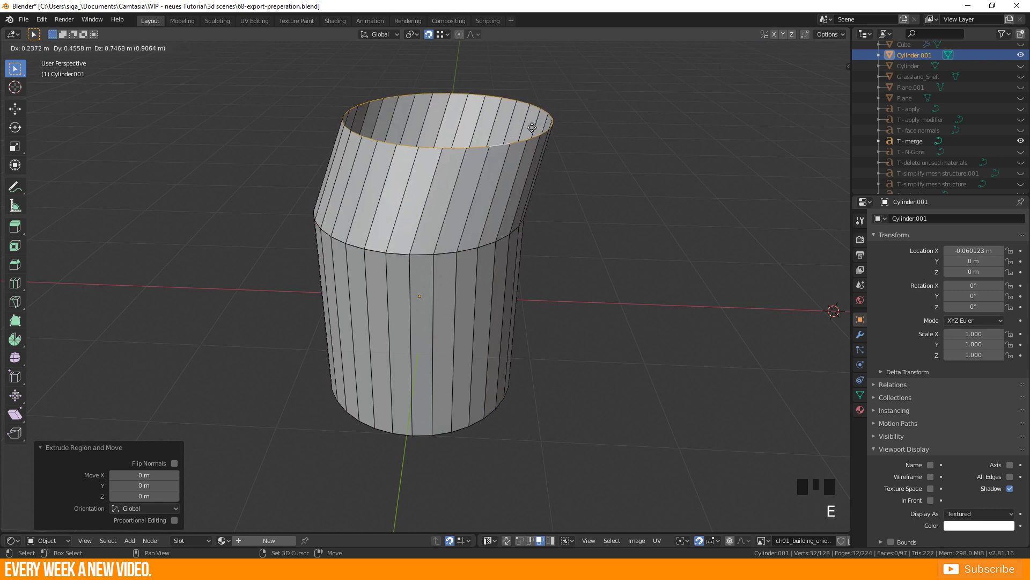
key("r")
left_click(574, 156)
middle_click_drag(574, 156, 424, 300)
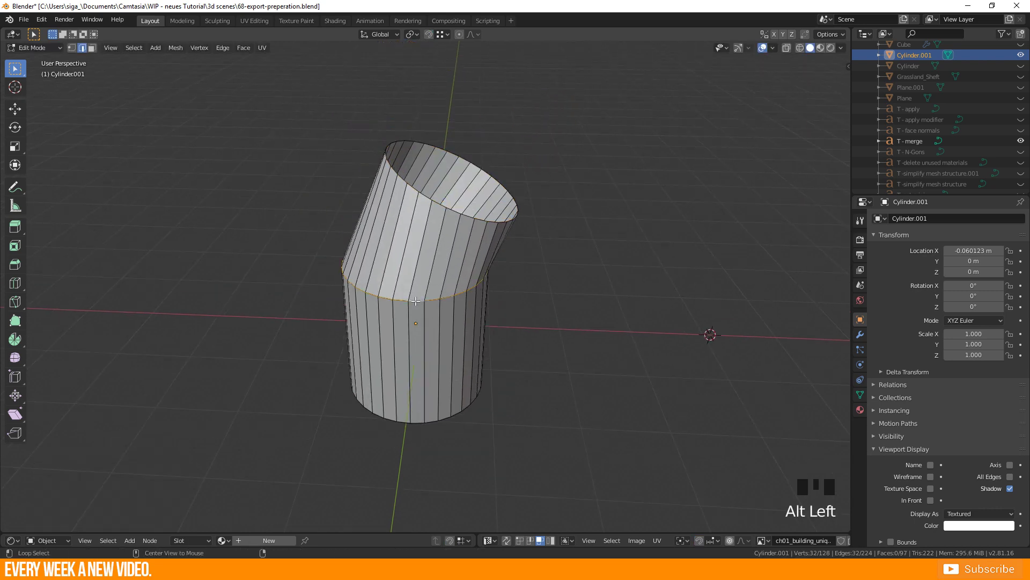
key("g")
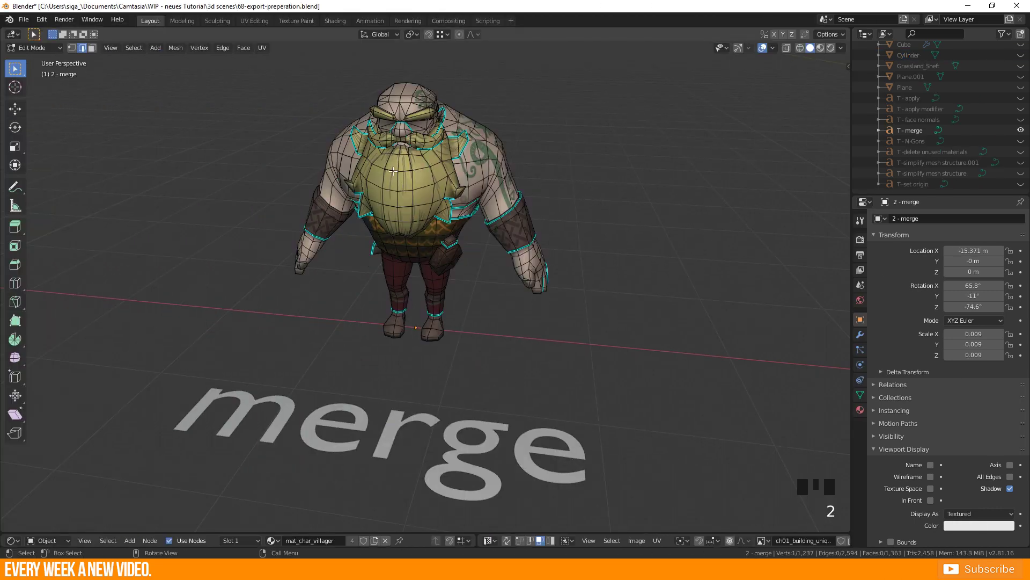
Move a single vertex on the villager's beard and return to Object Mode
key("g")
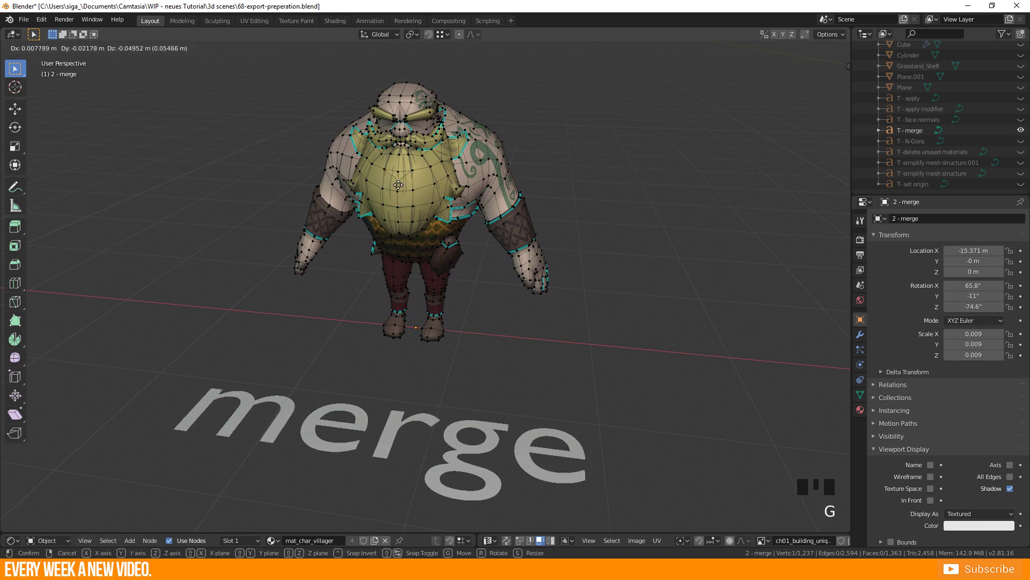
left_click(399, 181)
key("Tab")
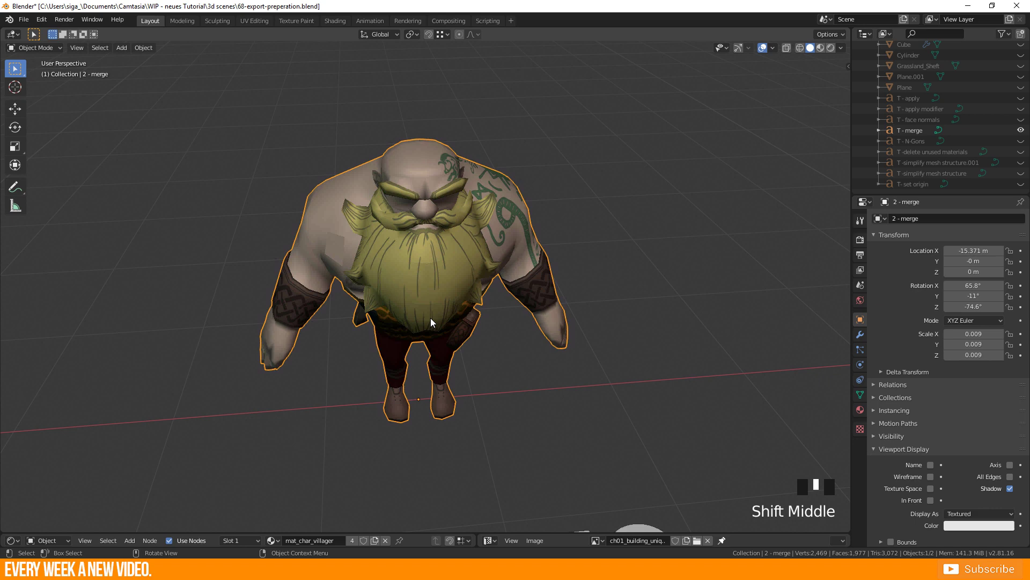
Select all vertices of the 2 - merge villager mesh in Edit Mode and open the merge options
key("Tab")
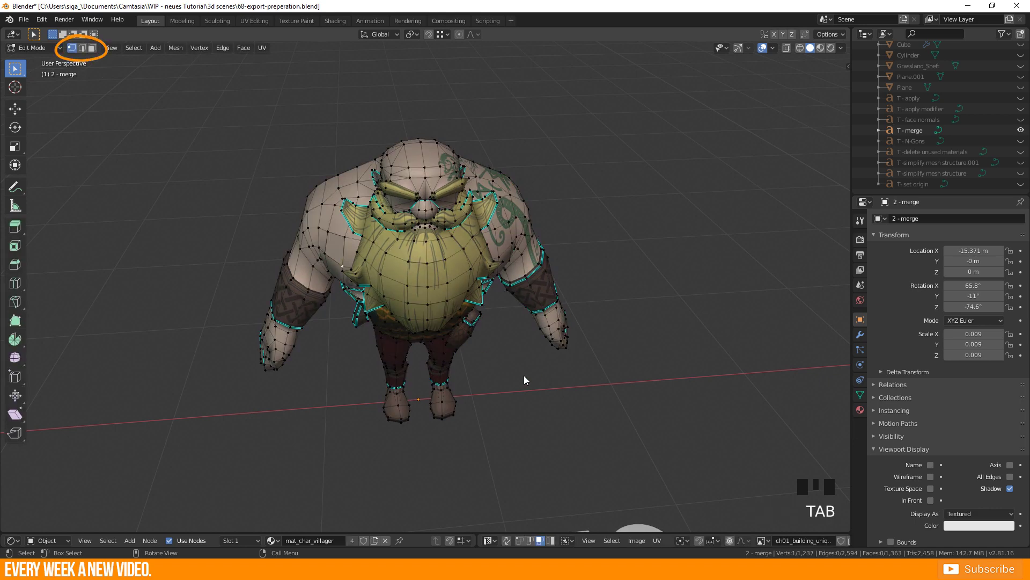
key("a")
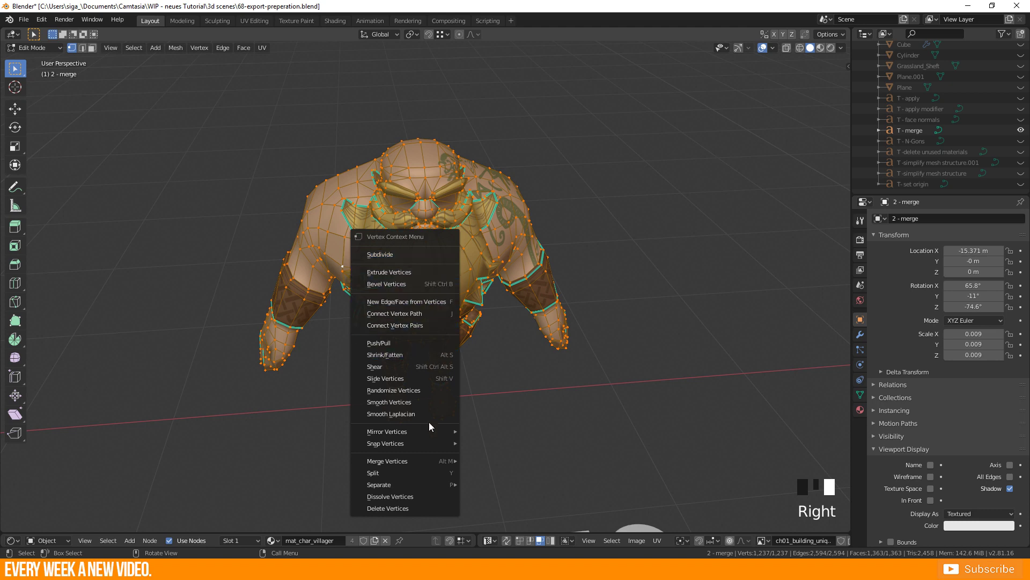
mouse_move(423, 458)
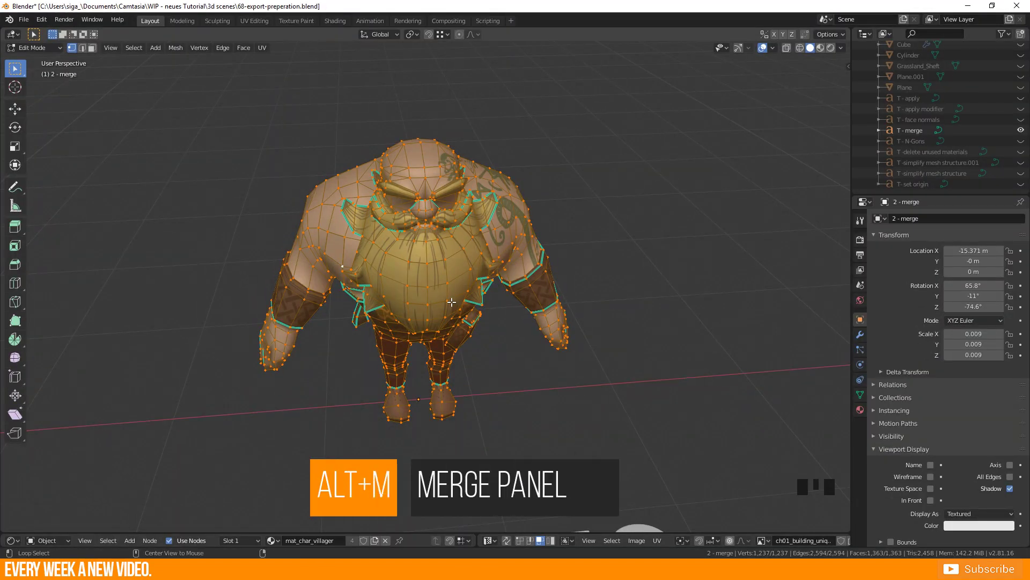
key("alt+m")
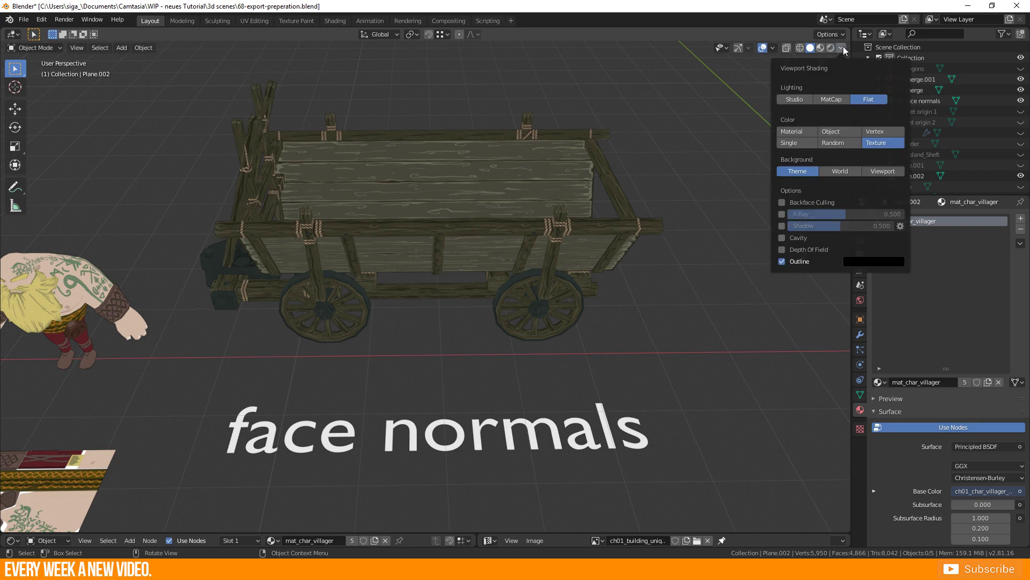
Enable backface culling in the viewport shading, and compare the two villager characters in the Unity scene
left_click(782, 202)
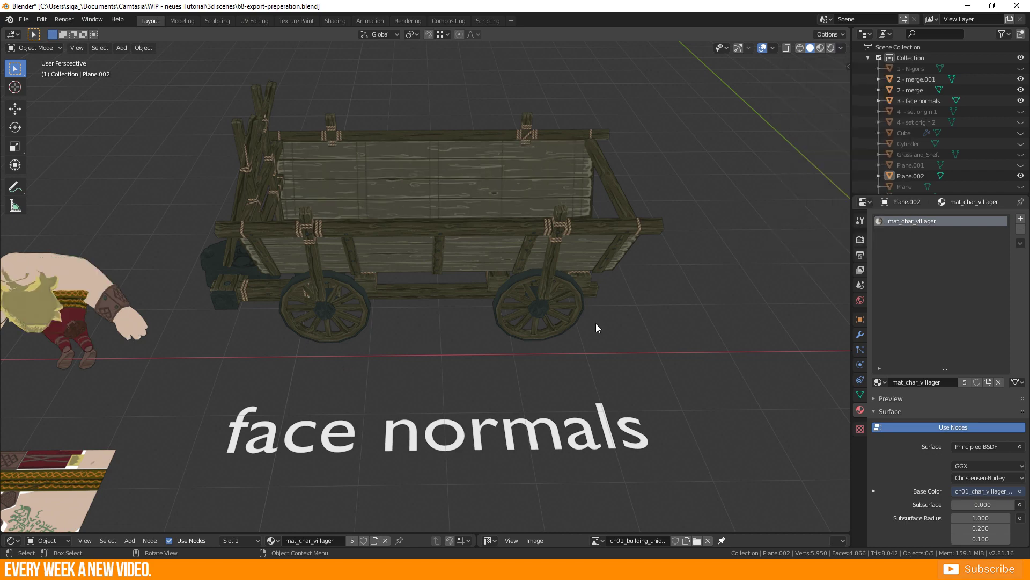
mouse_move(596, 323)
middle_mouse_down()
mouse_move(486, 294)
mouse_move(511, 266)
mouse_move(619, 311)
mouse_move(760, 278)
mouse_move(721, 302)
mouse_move(585, 310)
mouse_move(580, 323)
middle_mouse_up()
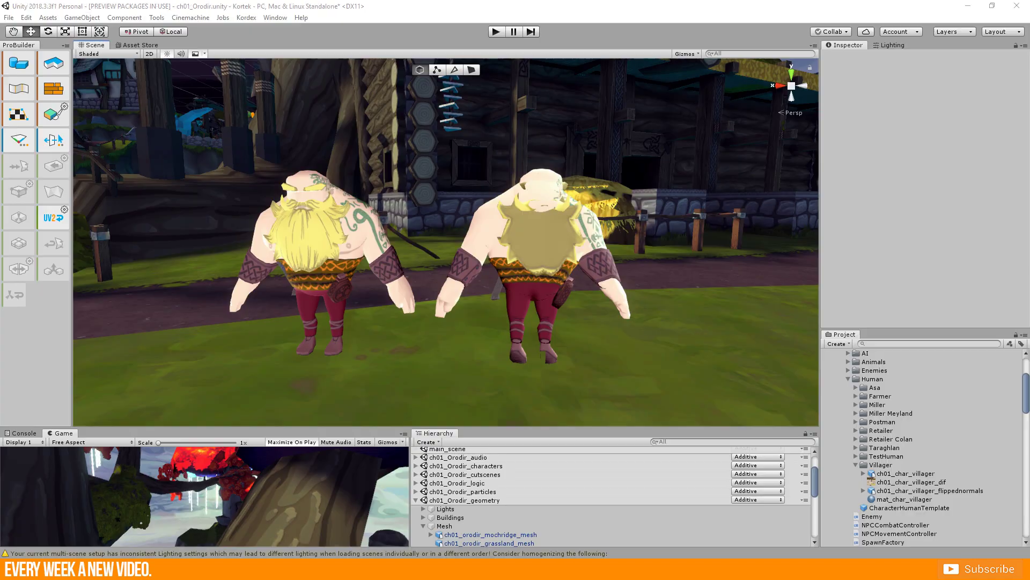
left_click_drag(483, 349, 537, 365, "alt")
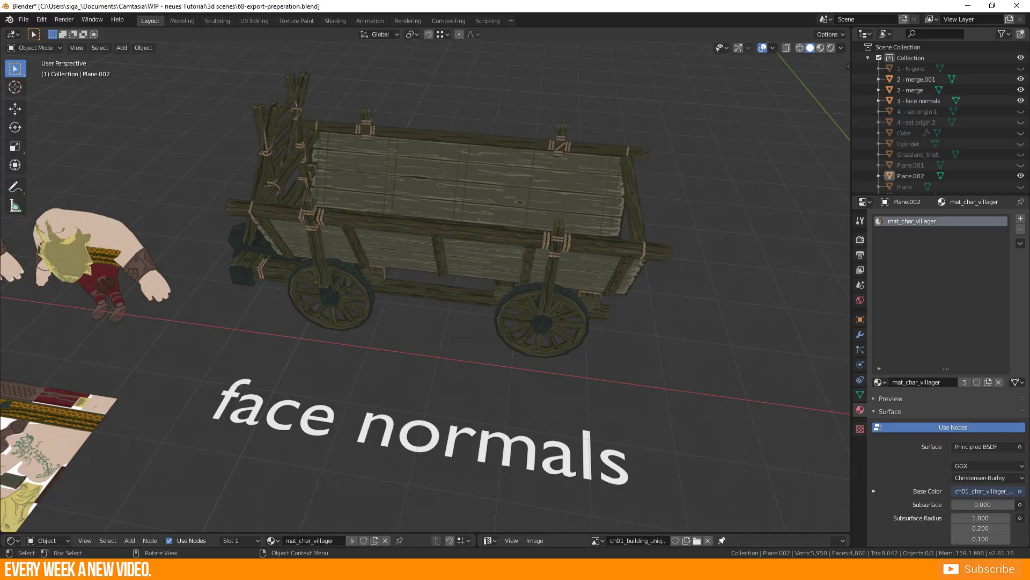
In Blender, frame the villager texture plane, view it from below and disable backface culling
middle_click_drag(190, 385, 400, 284, "shift")
left_click(167, 400)
key("KP_Decimal")
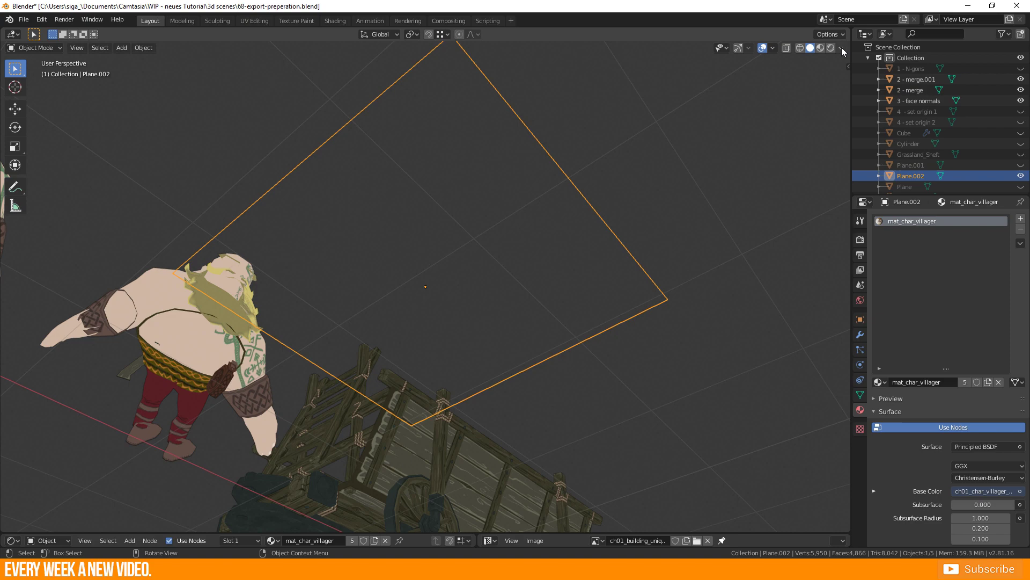
left_click(840, 49)
left_click(784, 204)
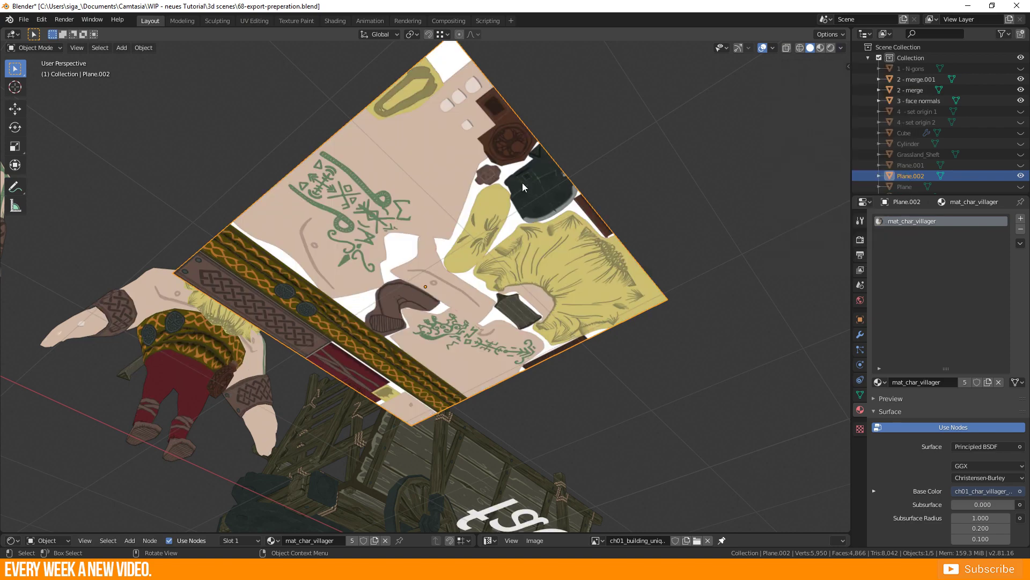
middle_click_drag(627, 159, 545, 332)
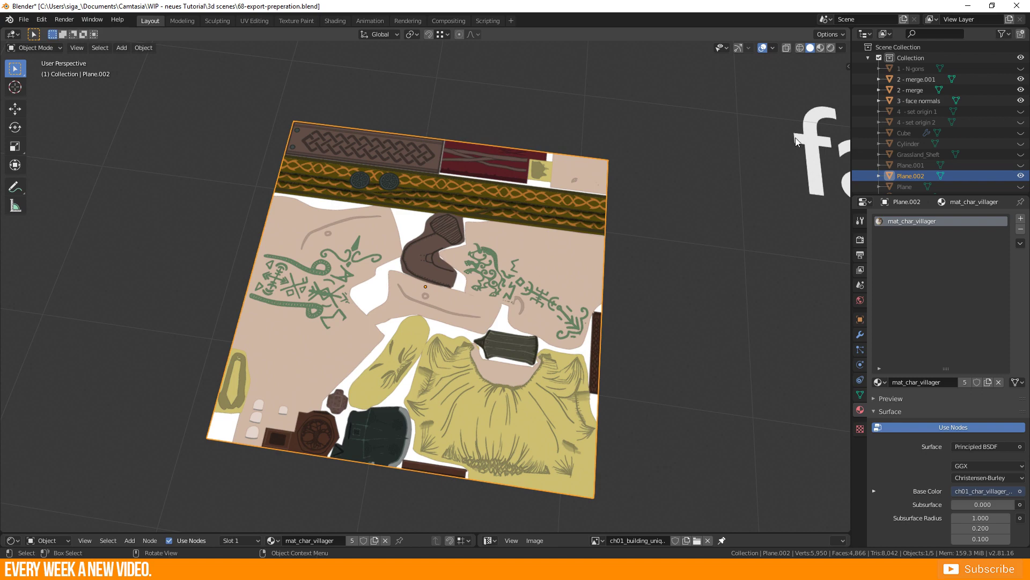
Re-enable backface culling and turn on the Face Orientation overlay
left_click(841, 47)
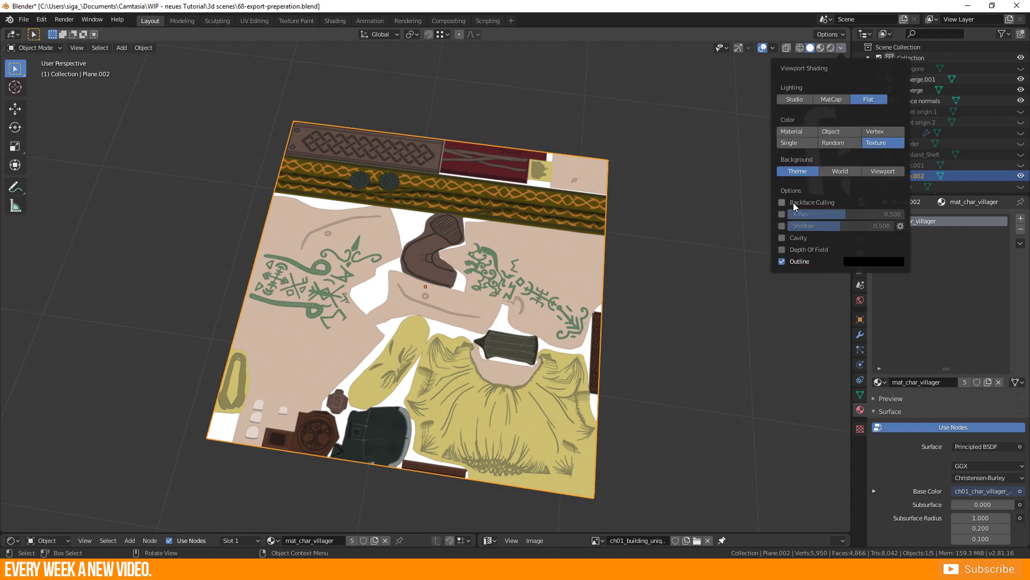
mouse_move(746, 296)
middle_mouse_down("shift")
mouse_move(240, 379)
mouse_move(621, 184)
mouse_move(518, 299)
mouse_move(731, 258)
middle_mouse_up("shift")
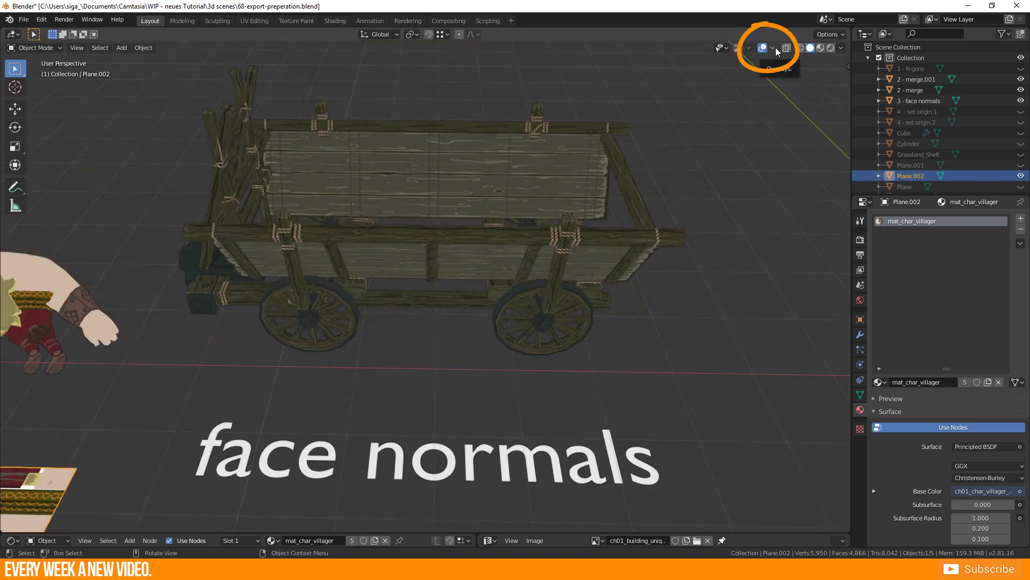
left_click(773, 48)
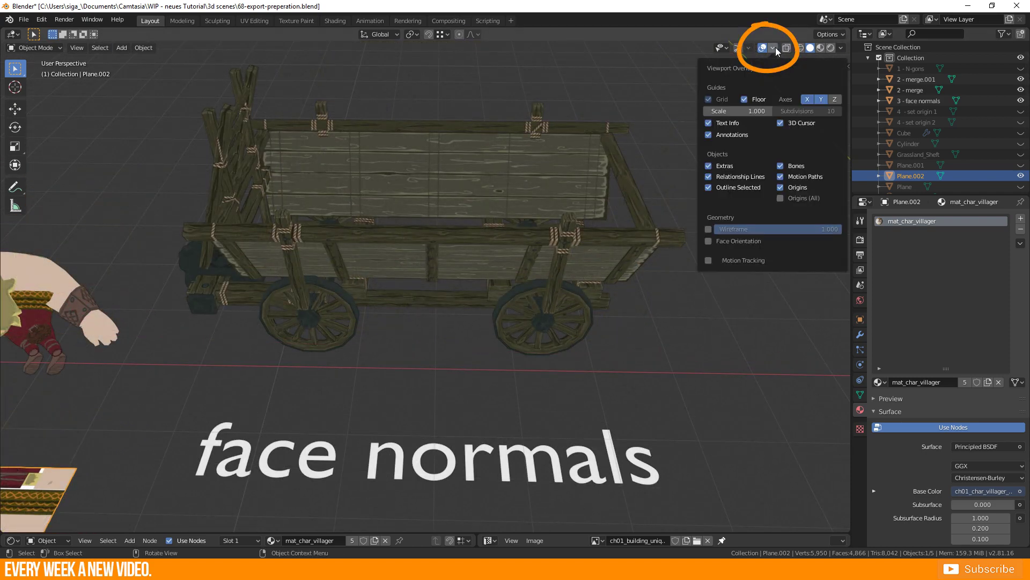
left_click(708, 241)
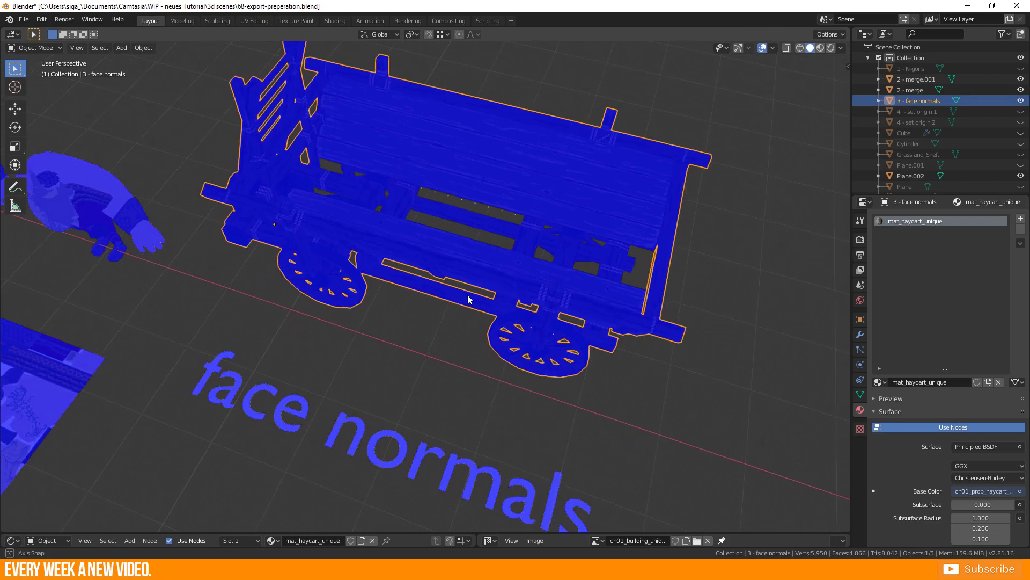
Enter Edit Mode on the 3 - face normals cart and disable backface culling
key("Tab")
middle_click_drag(476, 290, 540, 258)
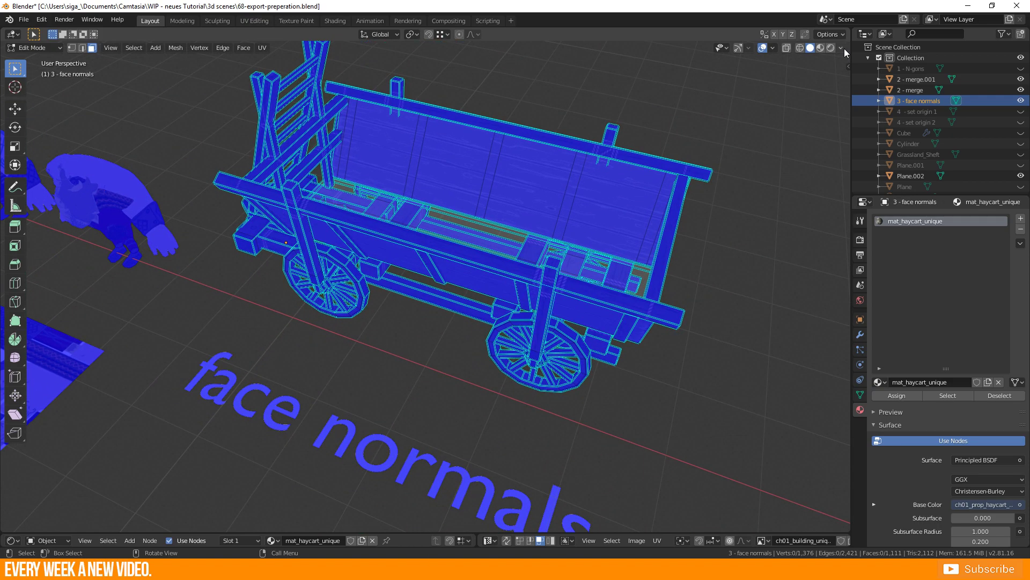
left_click(842, 47)
left_click(790, 203)
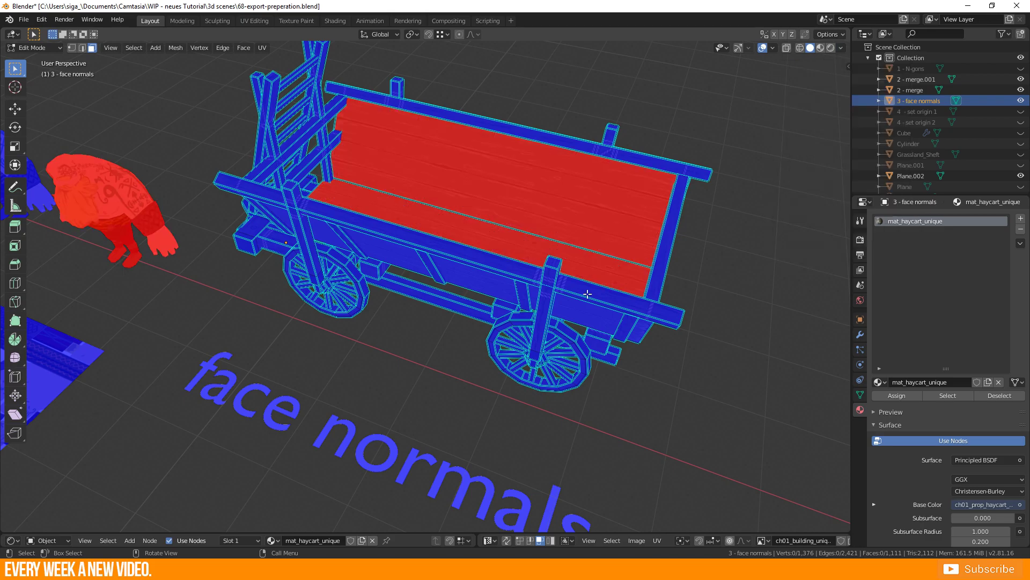
Select the reversed red faces of the cart's side wall and the adjoining floor board
mouse_move(670, 252)
middle_mouse_down()
mouse_move(632, 267)
mouse_move(554, 254)
mouse_move(708, 271)
mouse_move(704, 307)
mouse_move(462, 246)
middle_mouse_up()
key("n")
key("Tab")
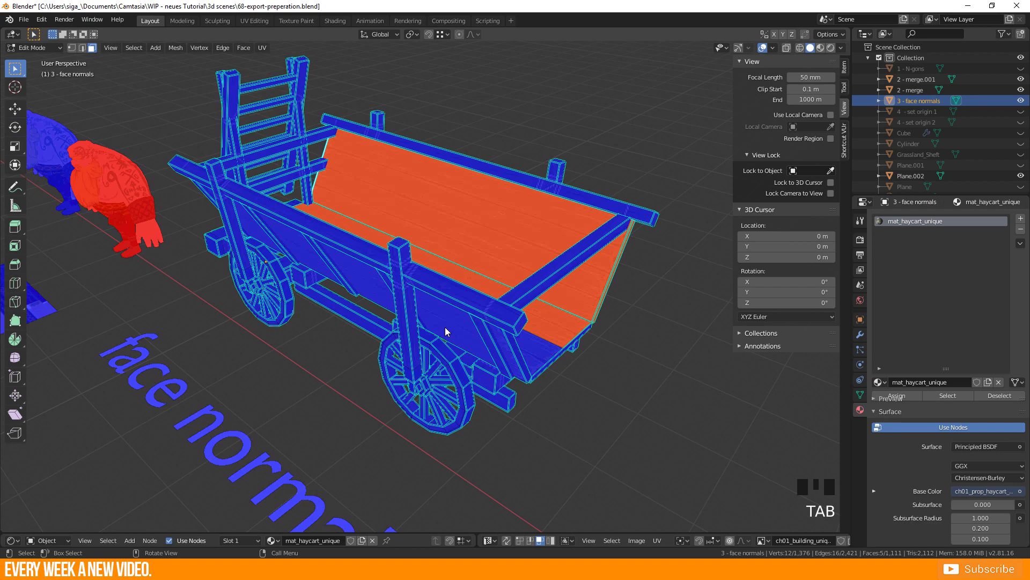
key("Tab")
left_click(462, 246)
middle_click_drag(542, 274, 595, 292)
left_click(600, 295, "alt")
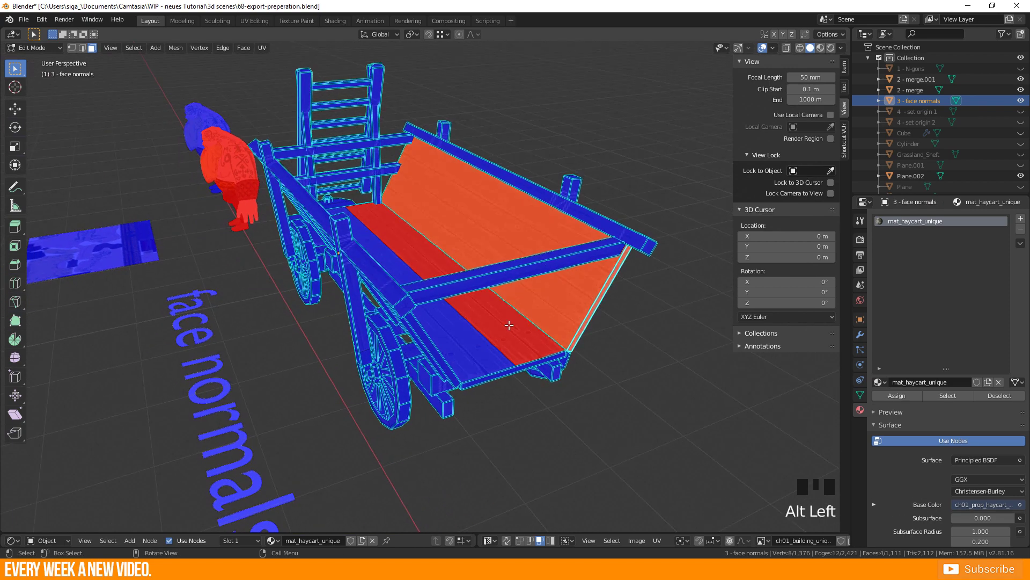
left_click(481, 315, "shift")
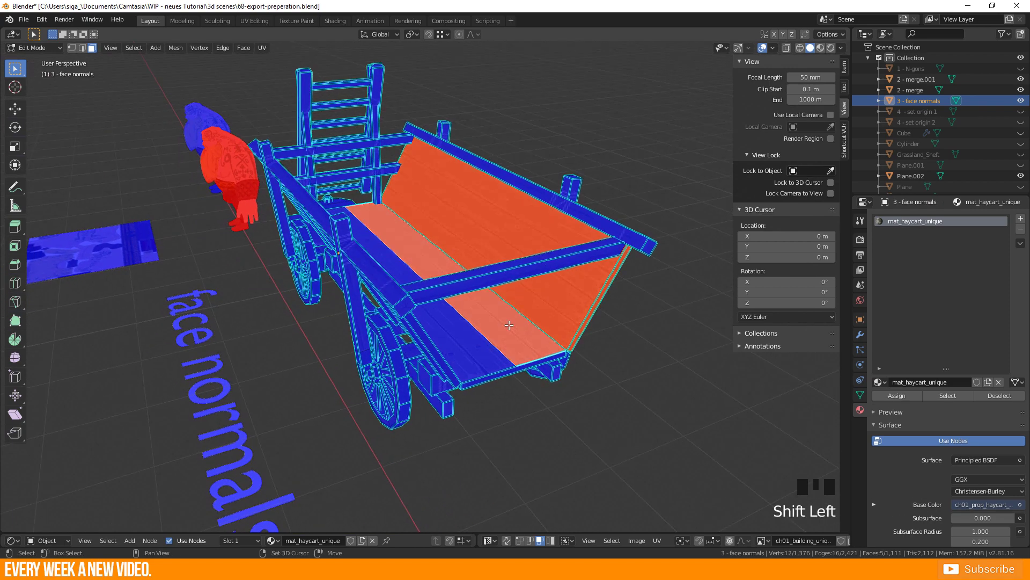
Flip the normals of the selected cart wall and floor faces
left_click(181, 51)
mouse_move(204, 191)
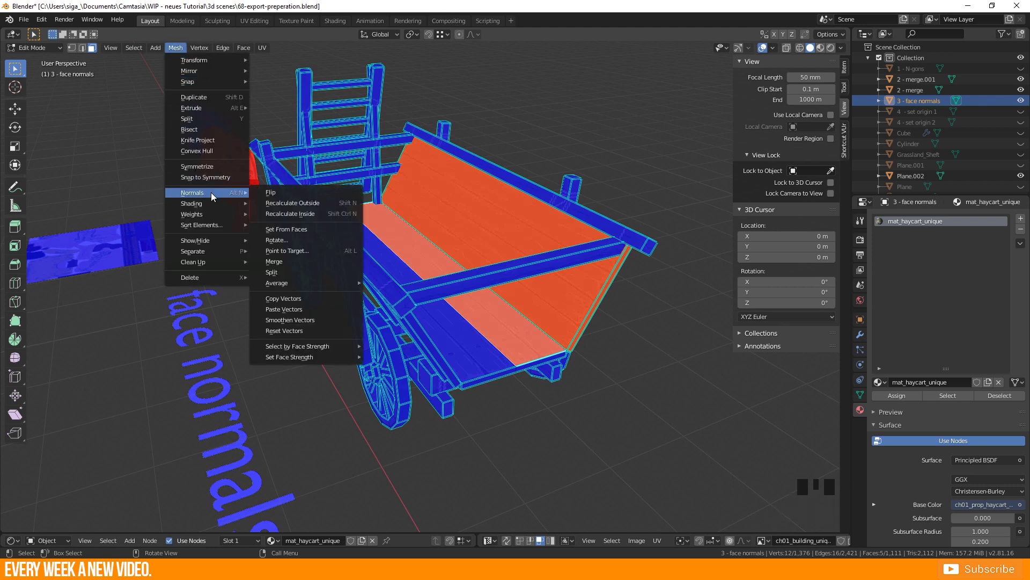
left_click(275, 191)
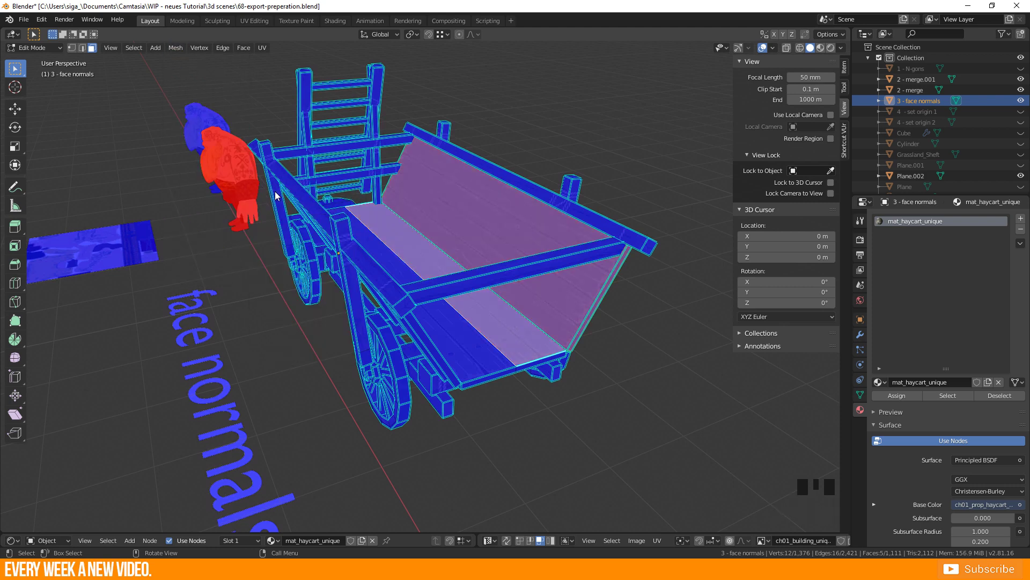
Flip the selected cart faces' normals back and then outward again
key("alt+n")
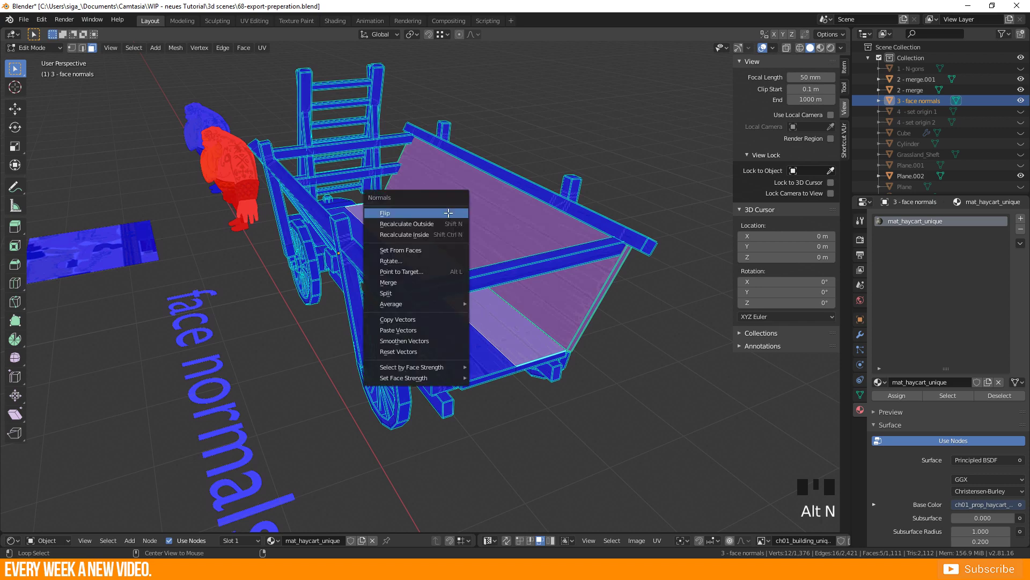
left_click(403, 215)
key("alt+n")
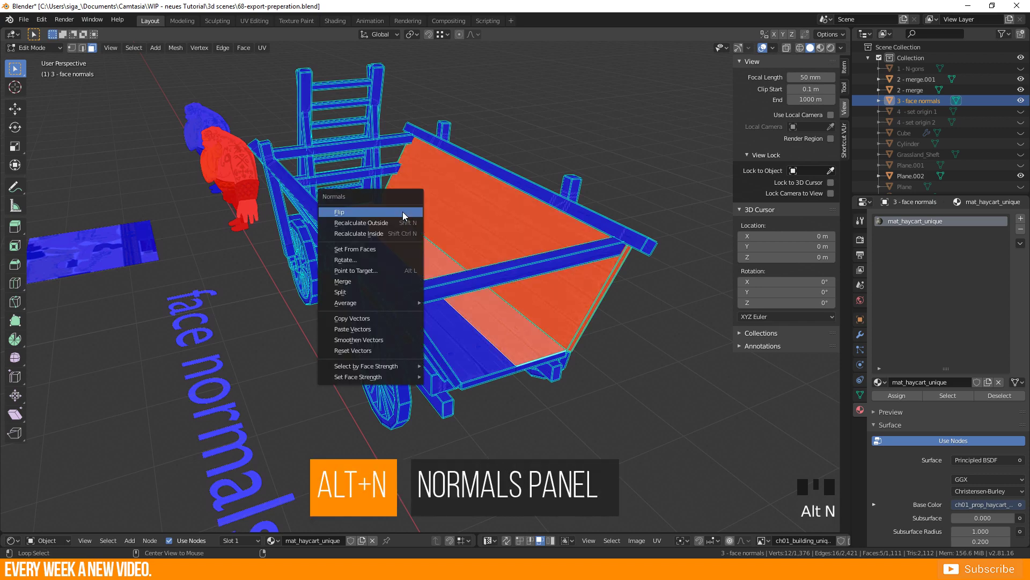
left_click(403, 216)
Flip the normals of all faces on the red villager 2 - merge.001 and return to Object Mode
middle_click_drag(531, 316, 343, 325)
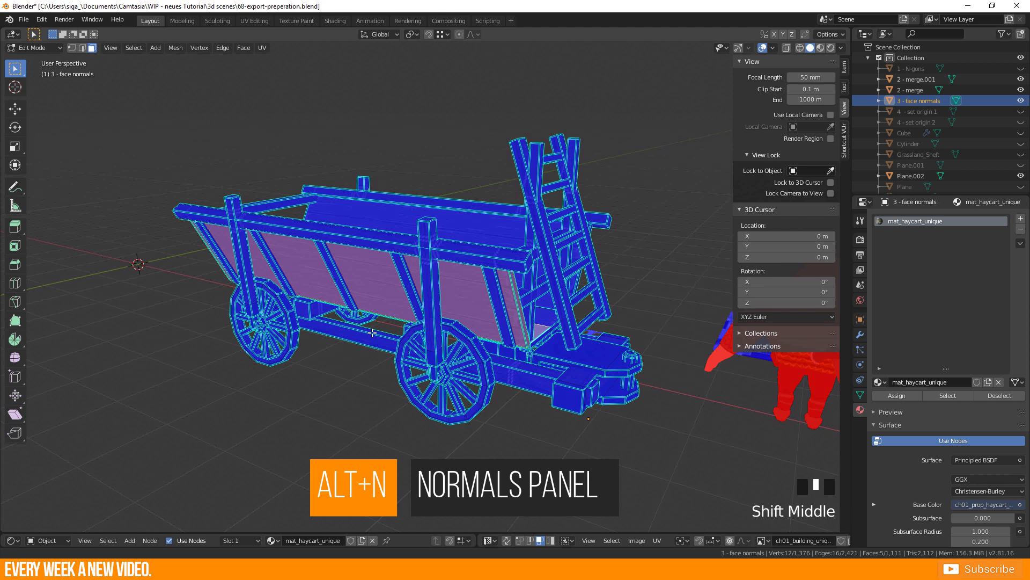
scroll(585, 320, "up", 3)
left_click(585, 319)
key("a")
key("alt+n")
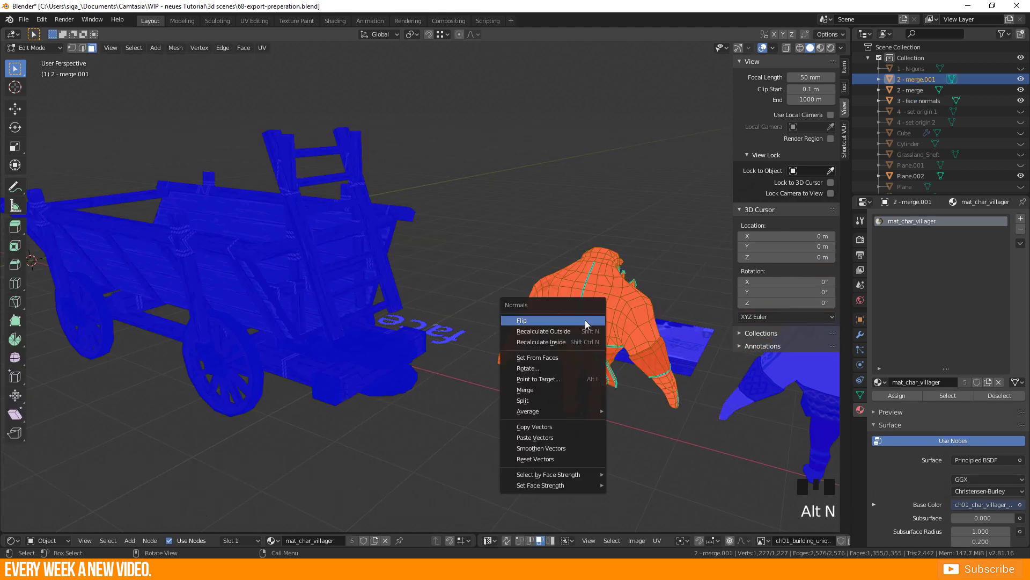
left_click(585, 319)
key("Tab")
middle_click_drag(585, 319, 449, 321)
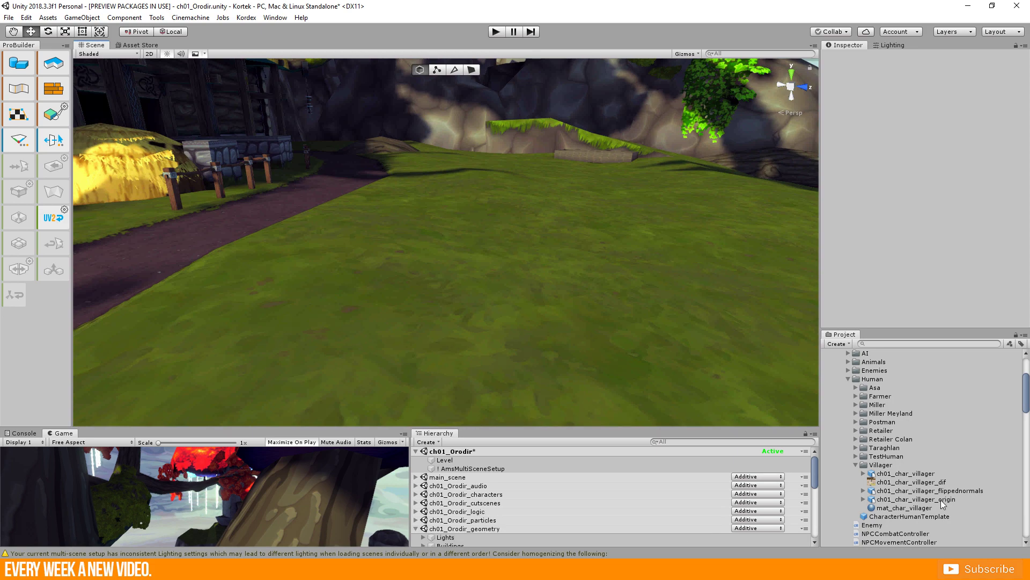
In Unity, place the ch01_char_villager_origin model on the grass in the scene
left_click_drag(942, 500, 459, 286)
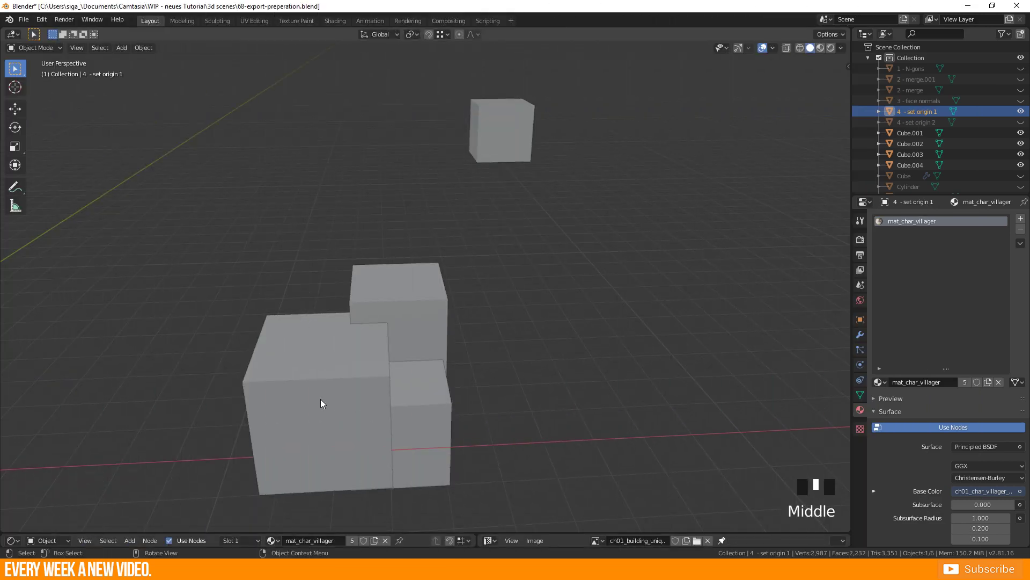
In Blender, select each of the four cubes in turn to check where its origin lies
left_click(320, 398)
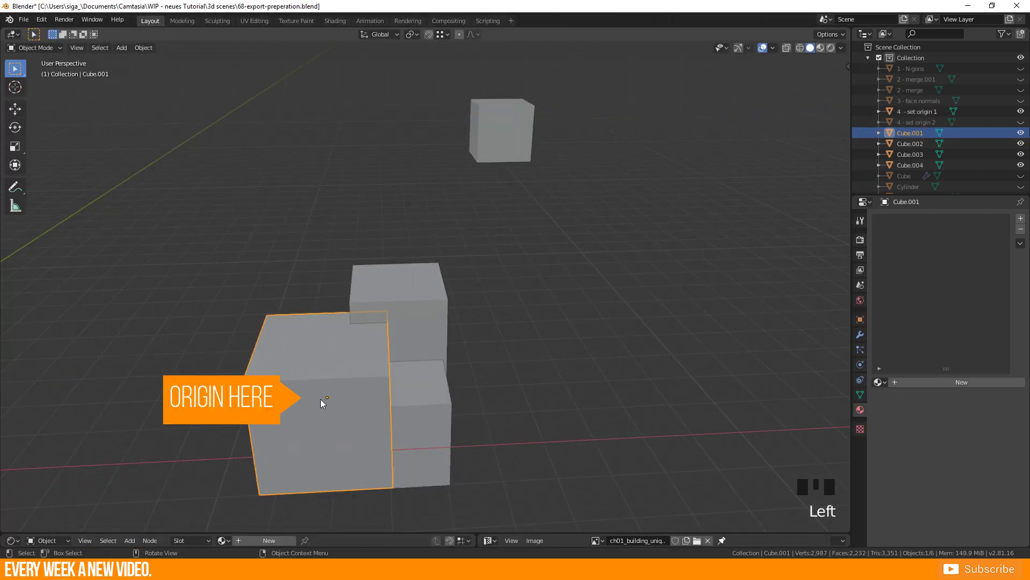
left_click(404, 428)
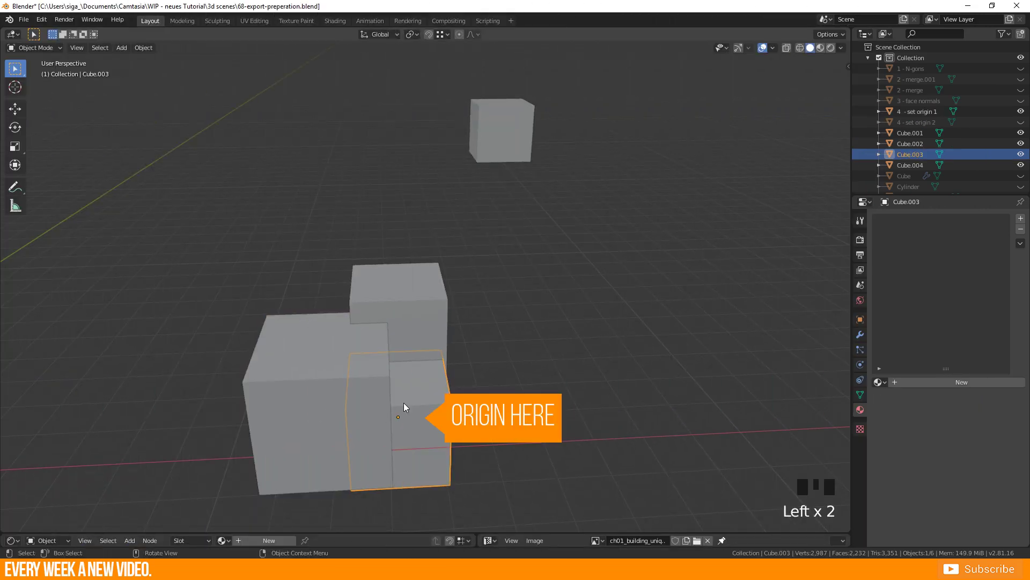
left_click(403, 343)
left_click(511, 154)
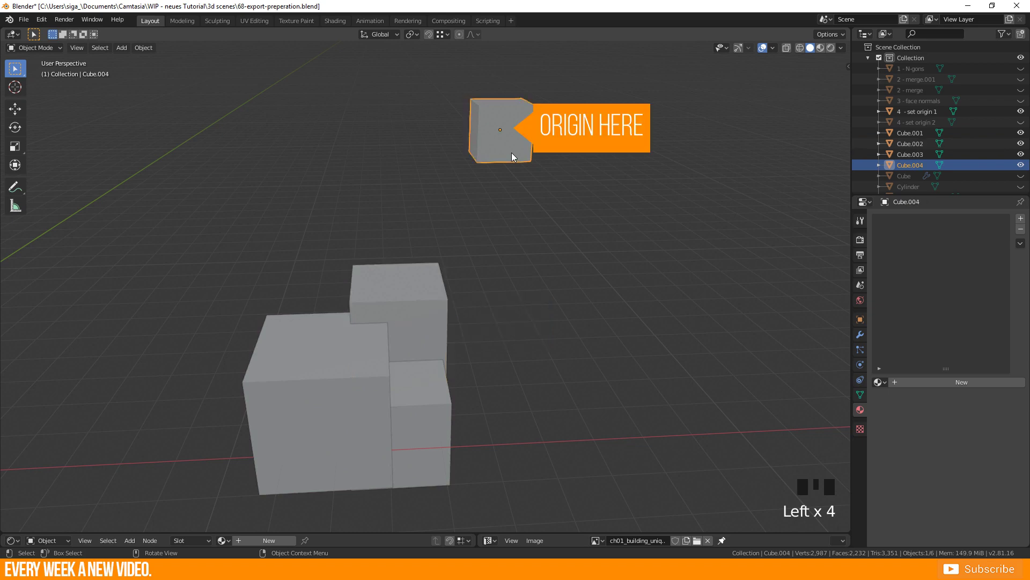
Select all four cubes with the distant Cube.004 active, and join them into one object
left_click(343, 400)
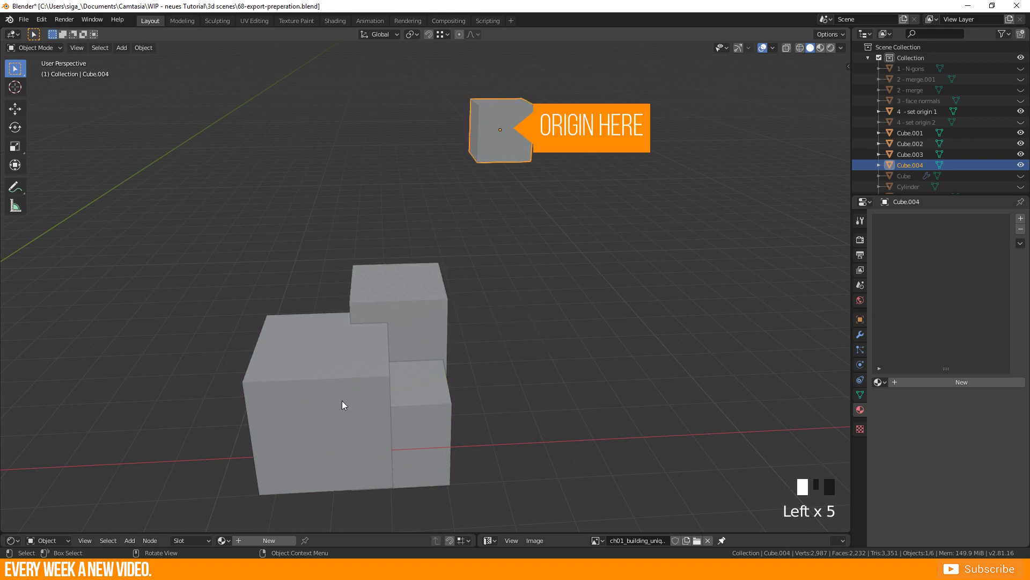
left_click(411, 415, "shift")
left_click(417, 305, "shift")
left_click(501, 145, "shift")
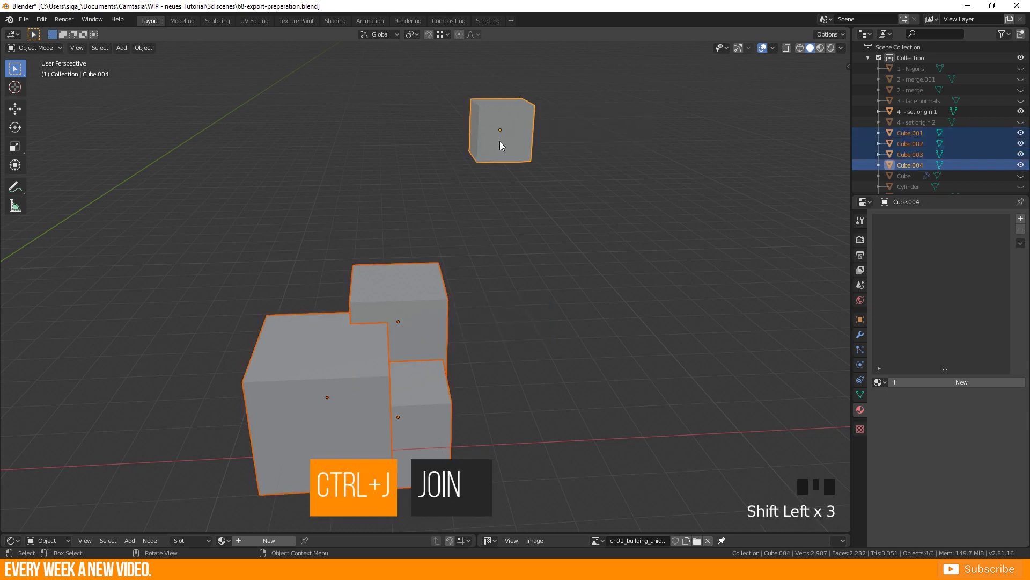
key("ctrl+j")
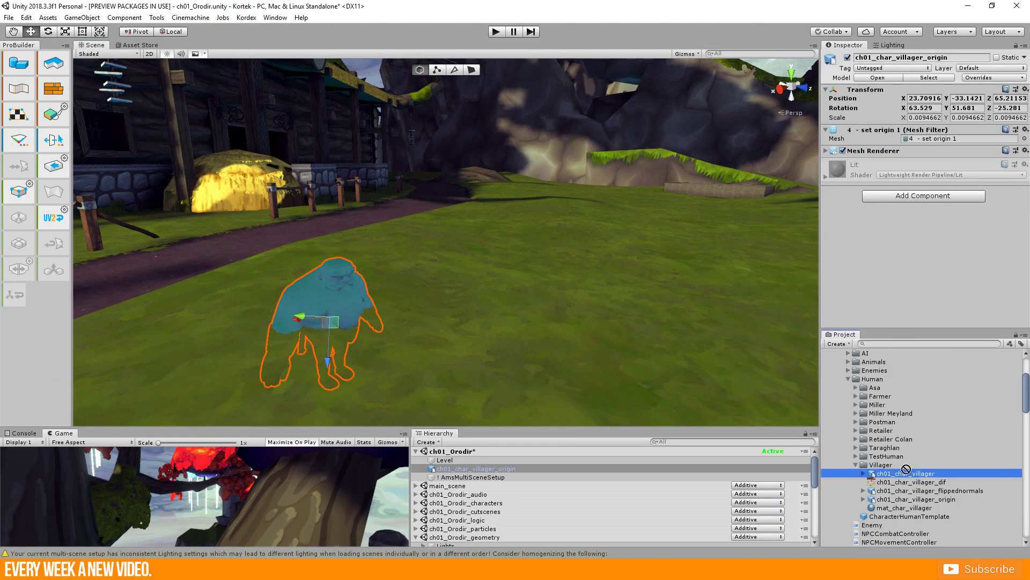
In Unity, add the ch01_char_villager model to the scene beside the other villager
left_click_drag(907, 473, 450, 362)
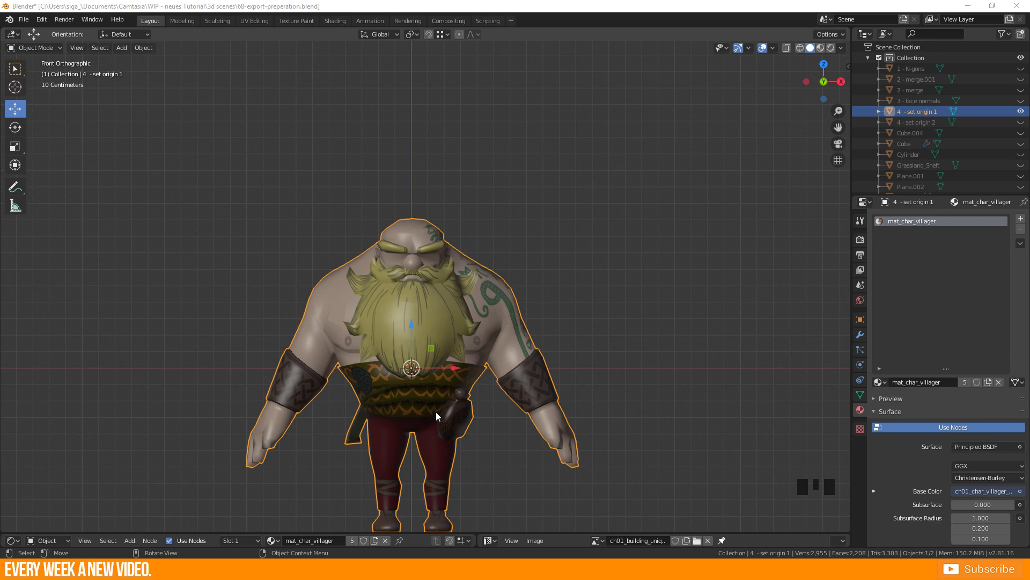
In Blender, move the whole 4 - set origin 1 villager mesh up 0.994 m along Z in Edit Mode, placing its feet at the origin
left_click(505, 434)
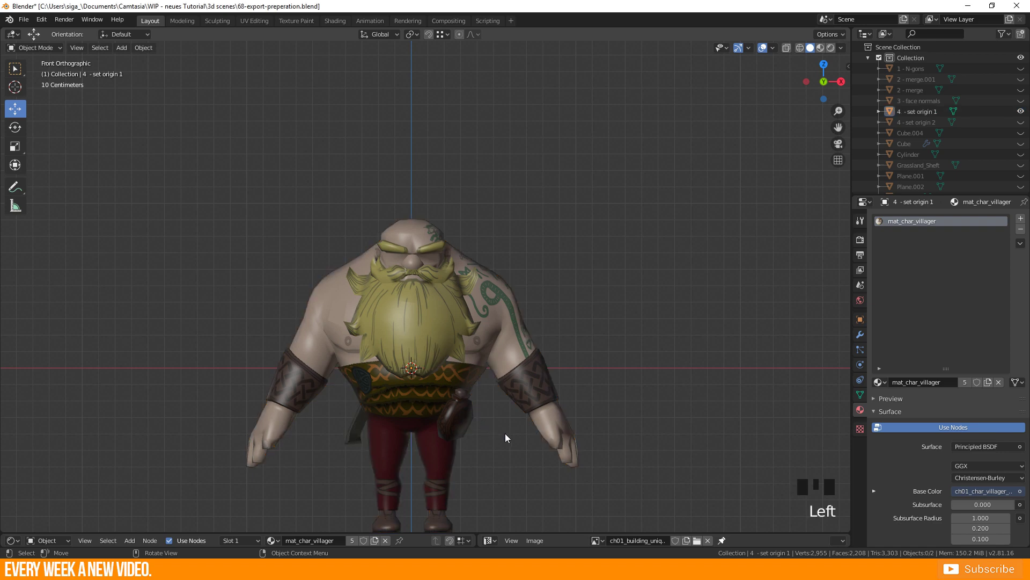
left_click(436, 413)
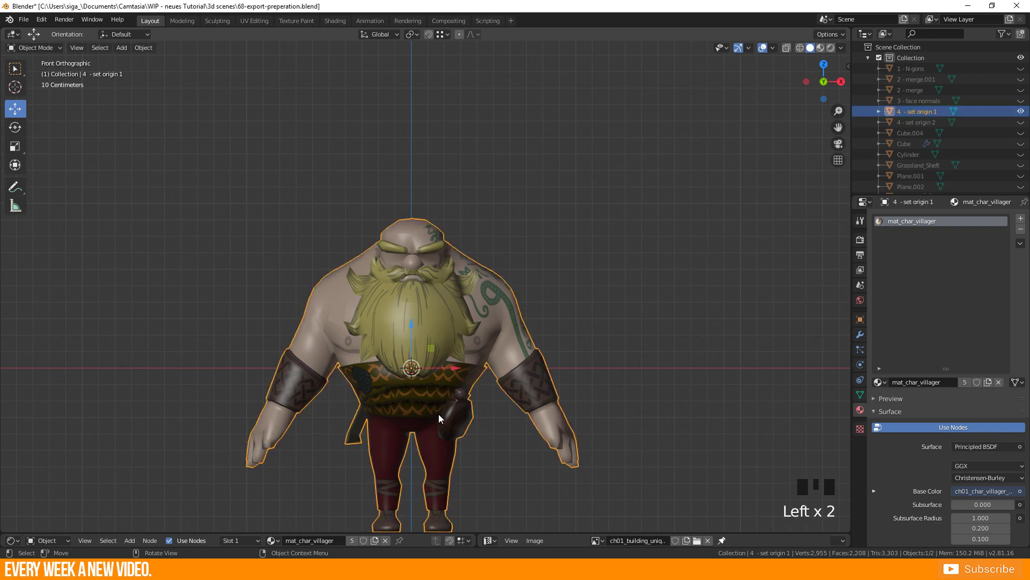
key("Tab")
key("a")
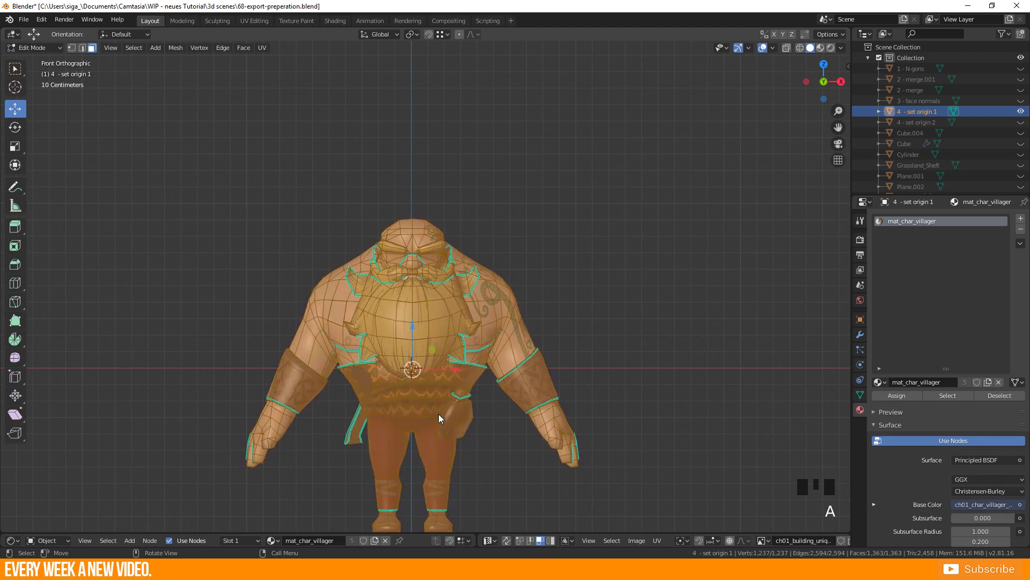
key("g")
key("z")
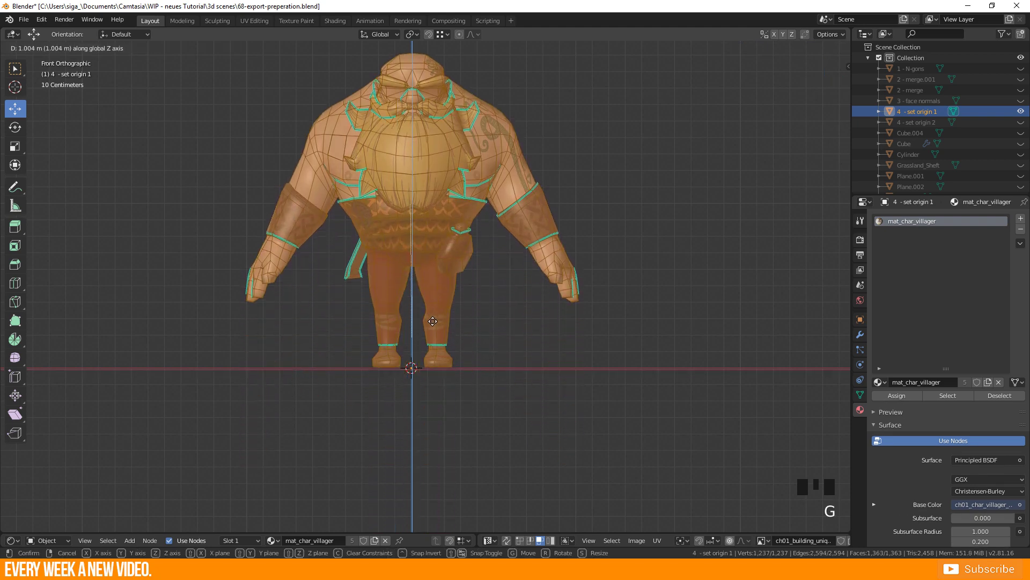
left_click(433, 322)
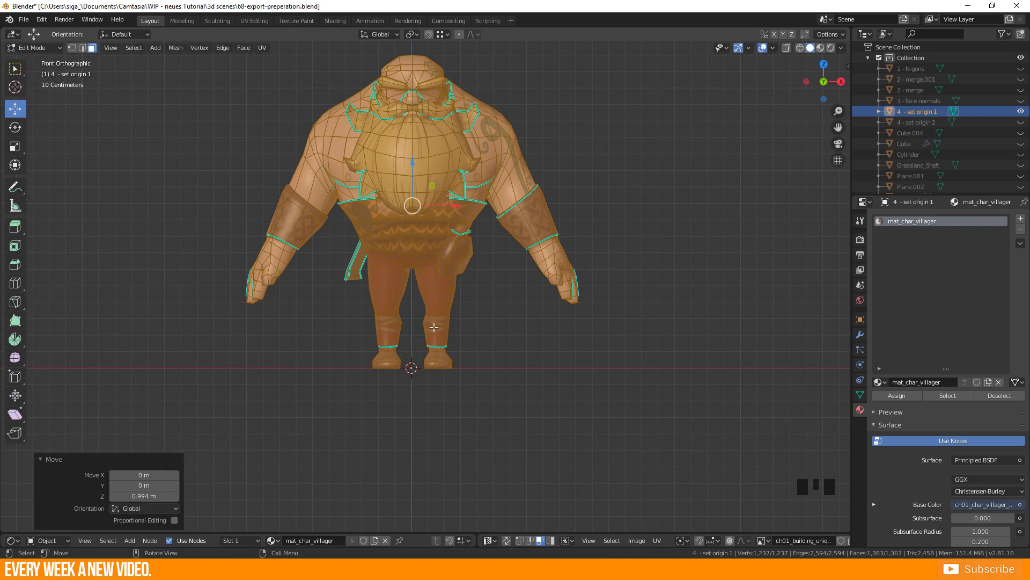
Return to Object Mode, test the villager's new origin by moving it up 0.219 m along Z, and undo that move
key("Tab")
scroll(432, 322, "down", 2)
middle_click_drag(433, 322, 410, 381)
key("KP_Decimal")
left_click_drag(408, 347, 410, 331)
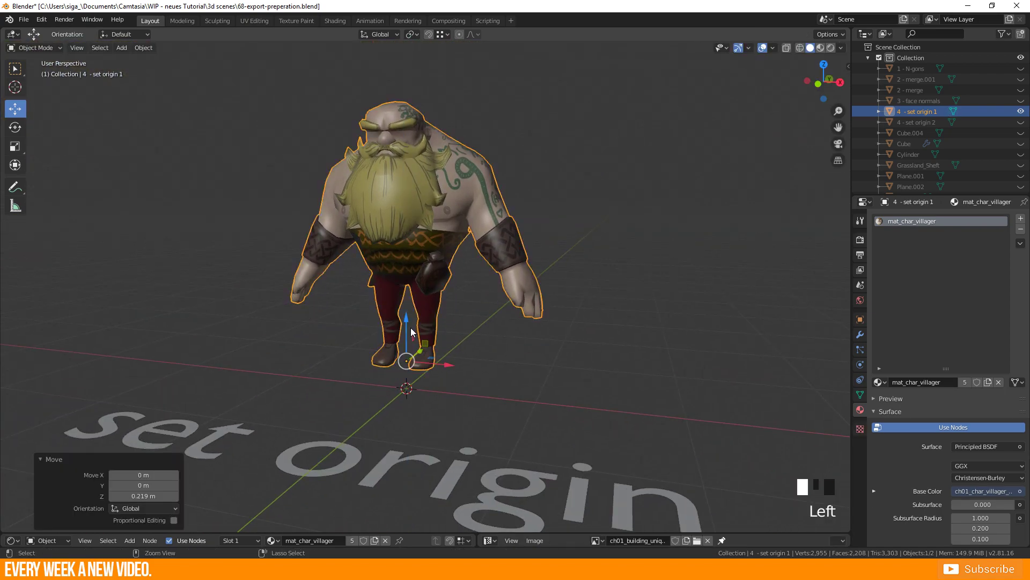
key("ctrl+z")
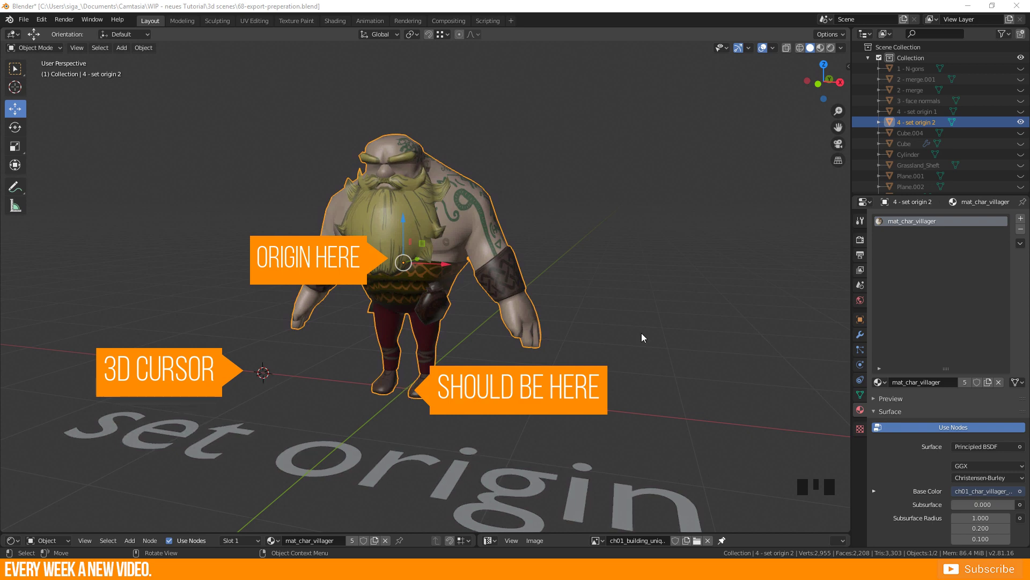
With the 4 - set origin 2 villager shown, set the 3D cursor's X location to 0 m, placing it at the world origin
middle_click_drag(642, 332, 641, 338)
key("n")
key("n")
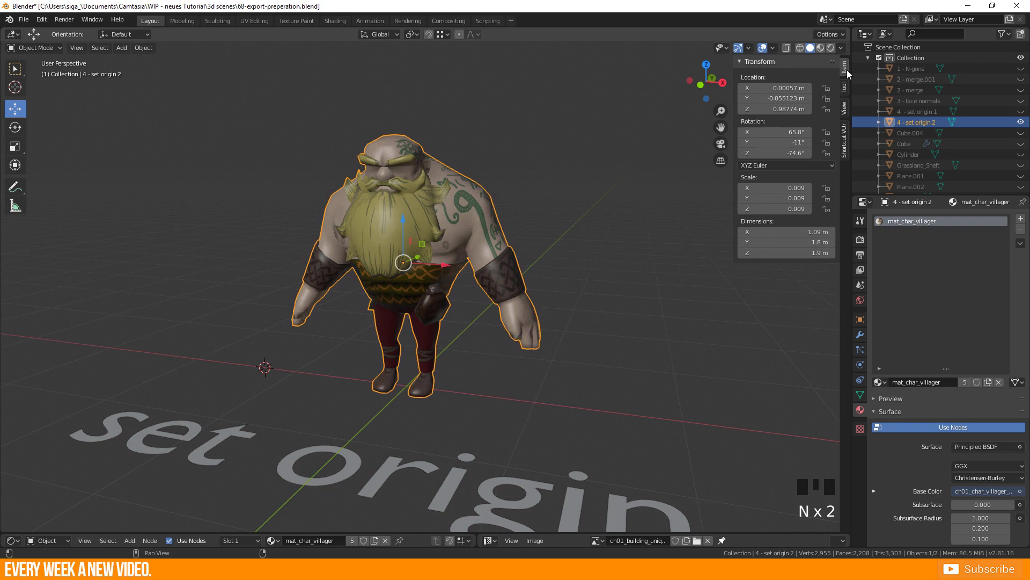
left_click(844, 111)
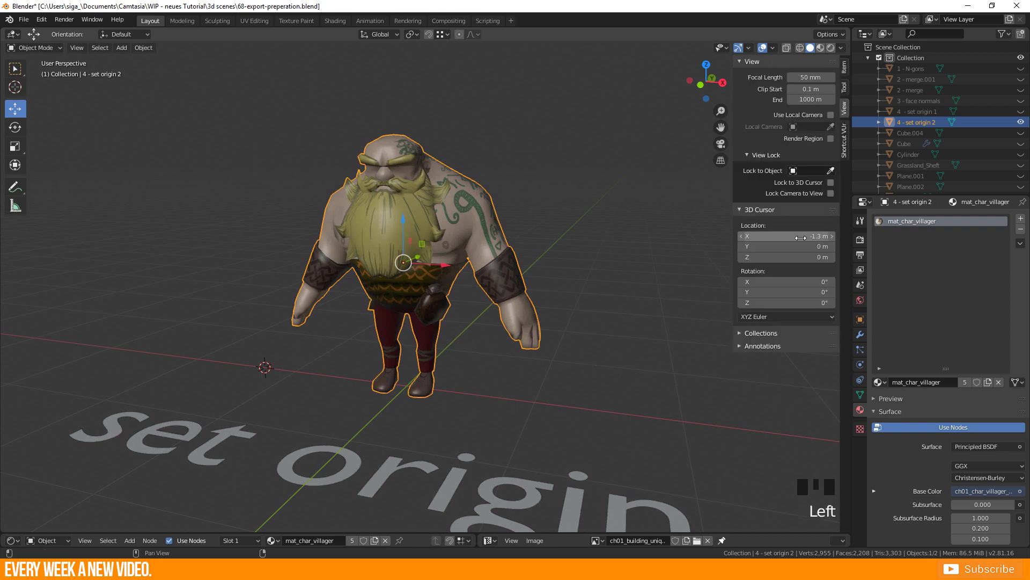
left_click(757, 235)
type("0")
key("Return")
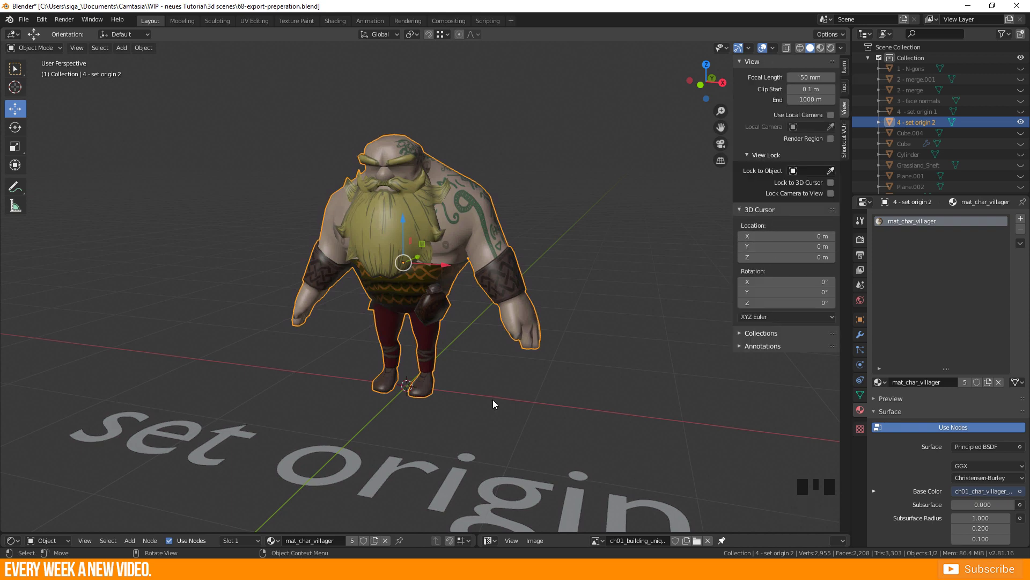
key("n")
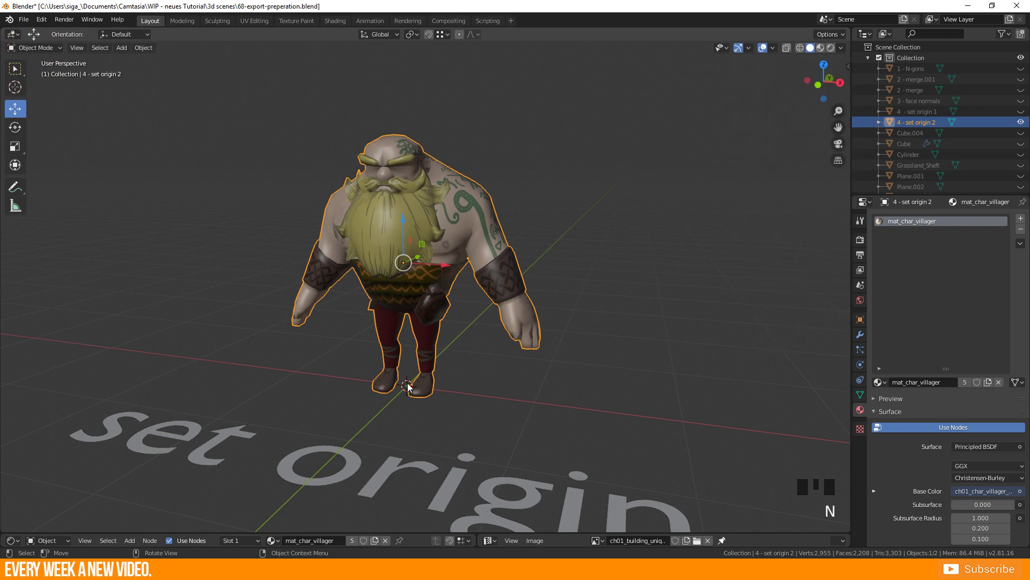
Set the origin of the 4 - set origin 2 villager to the 3D cursor and show the object's transform values
right_click(419, 275)
mouse_move(420, 275)
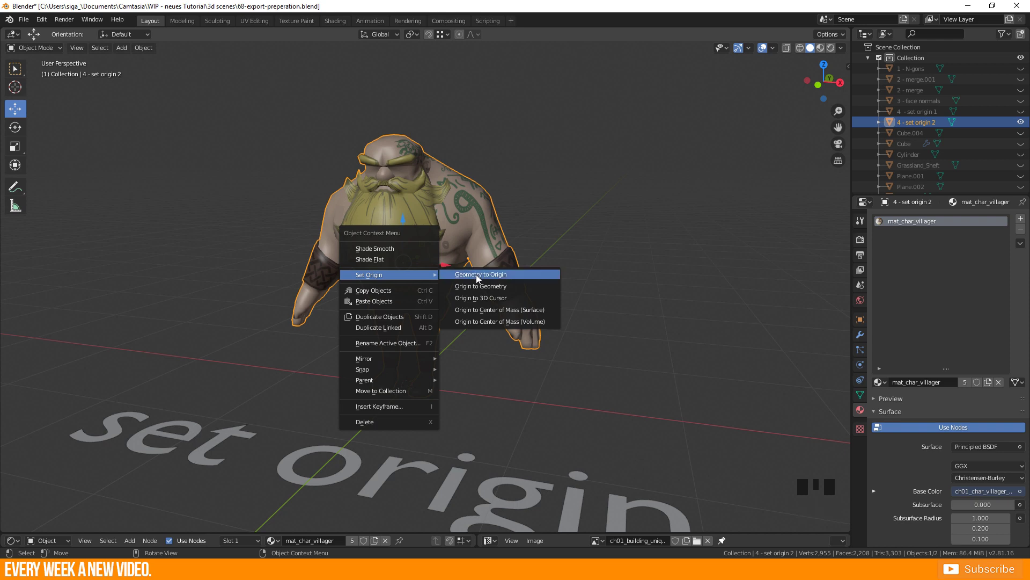
left_click(486, 299)
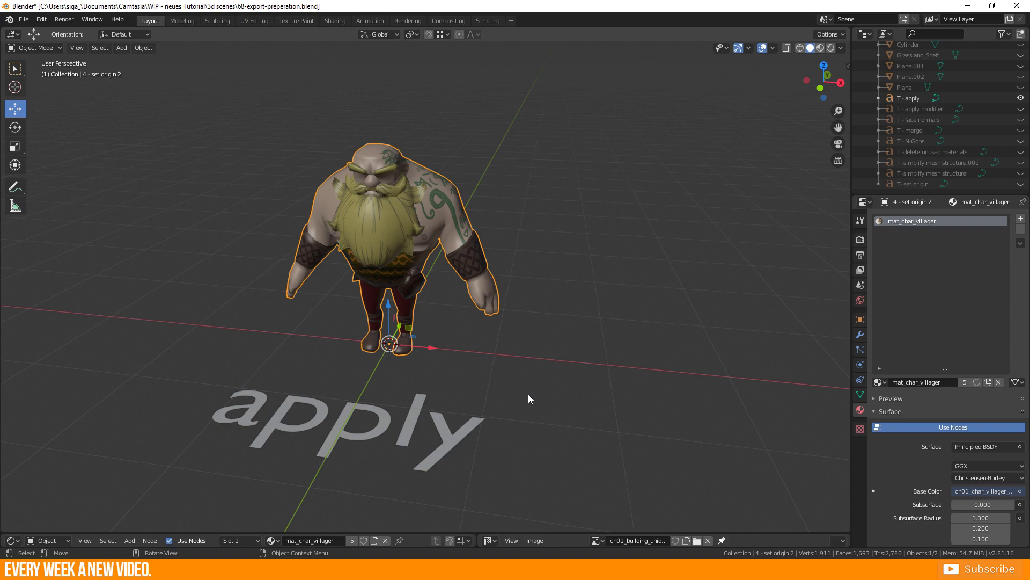
key("n")
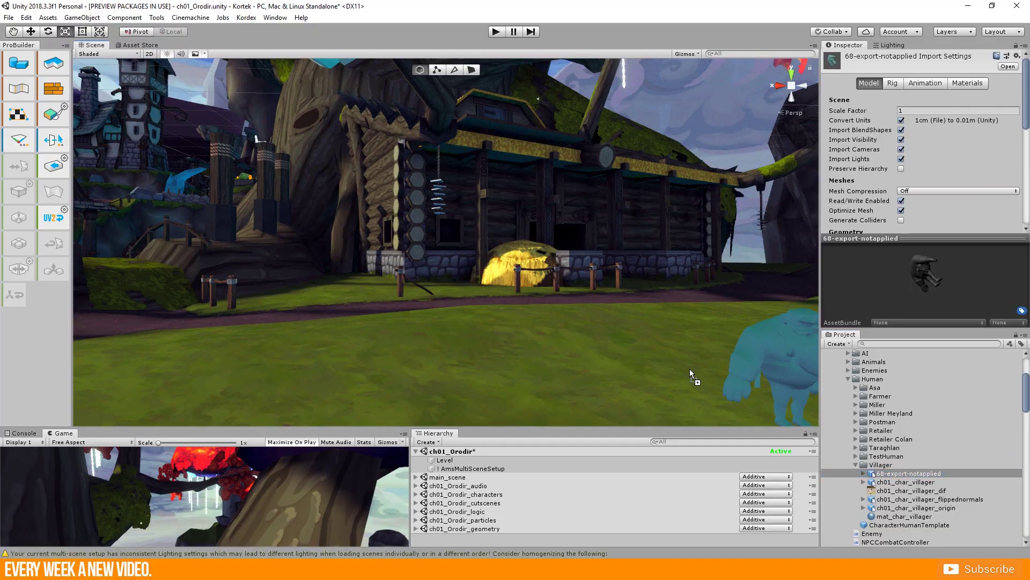
In Unity, add the 68-export-notapplied model to the scene, check its move and scale gizmos, and rotate it freehand
left_click_drag(771, 397, 363, 394)
key("f")
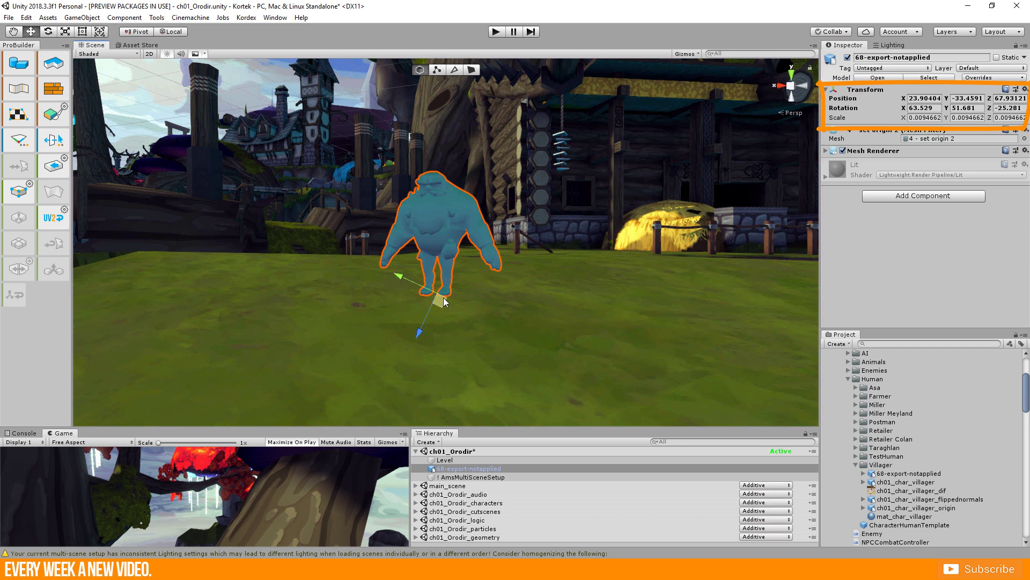
key("e")
key("r")
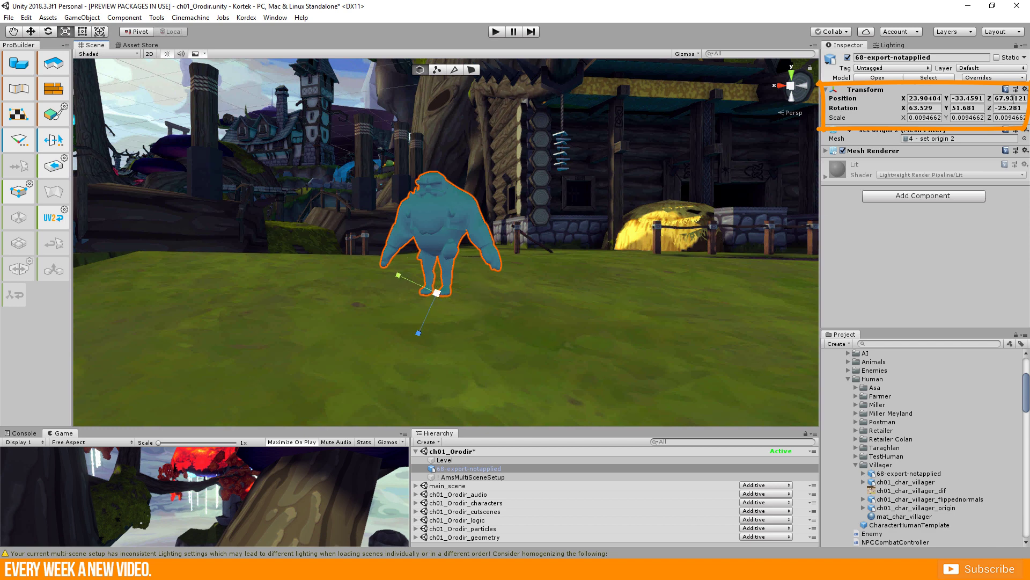
key("e")
left_click_drag(468, 324, 602, 422)
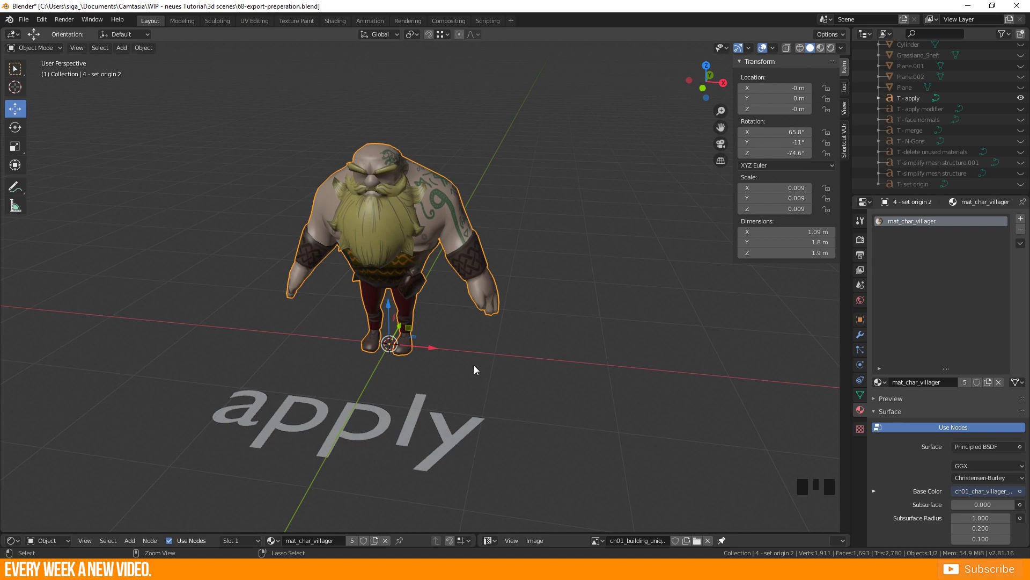
In Blender, apply rotation and scale to the 4 - set origin 2 villager
key("ctrl+a")
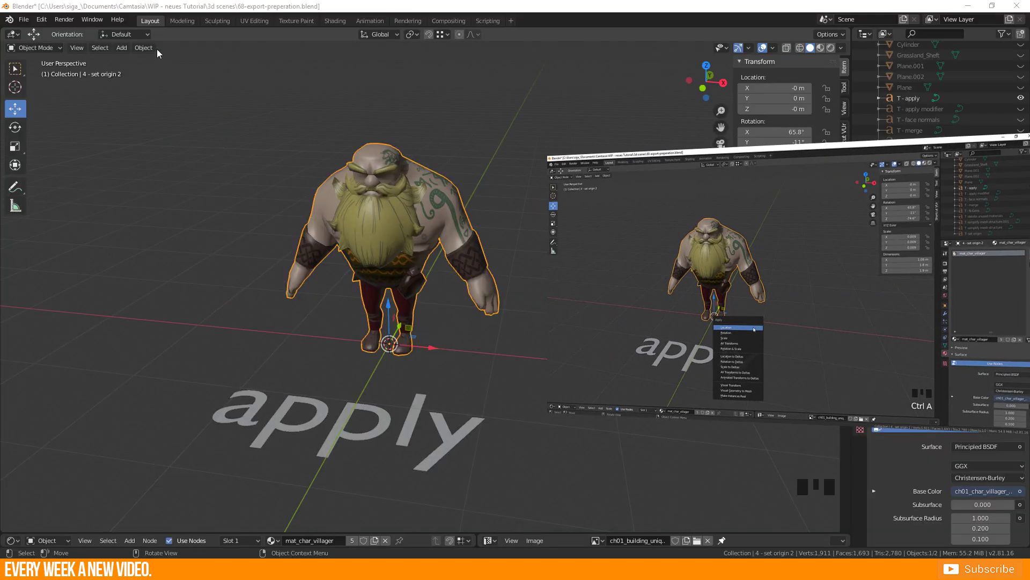
left_click(144, 48)
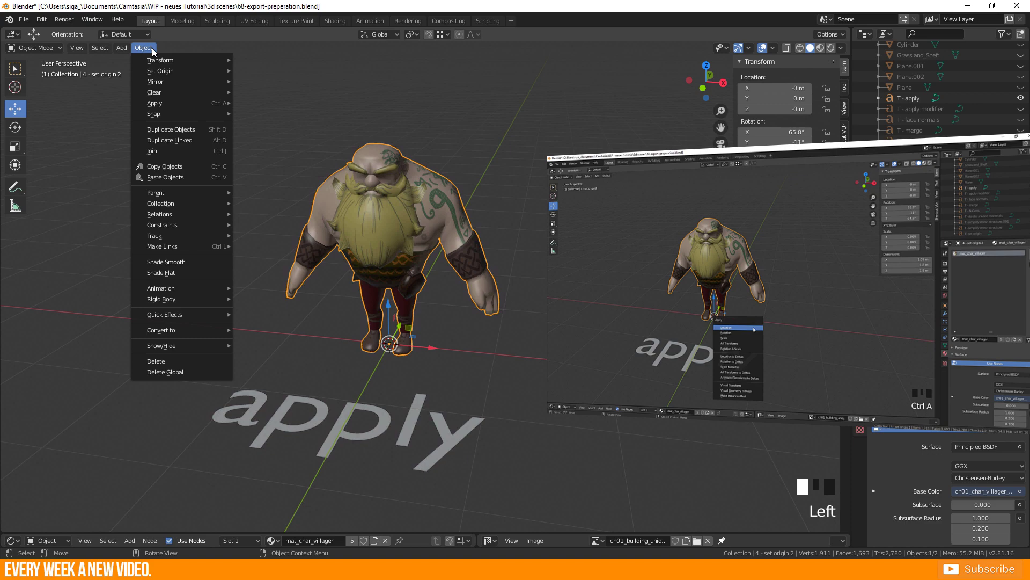
mouse_move(170, 102)
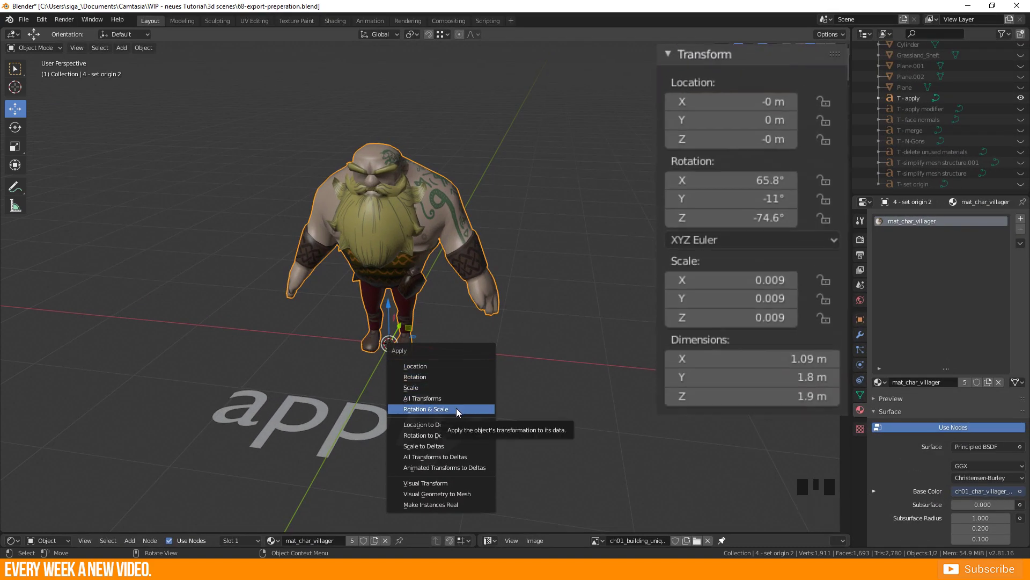
left_click(457, 408)
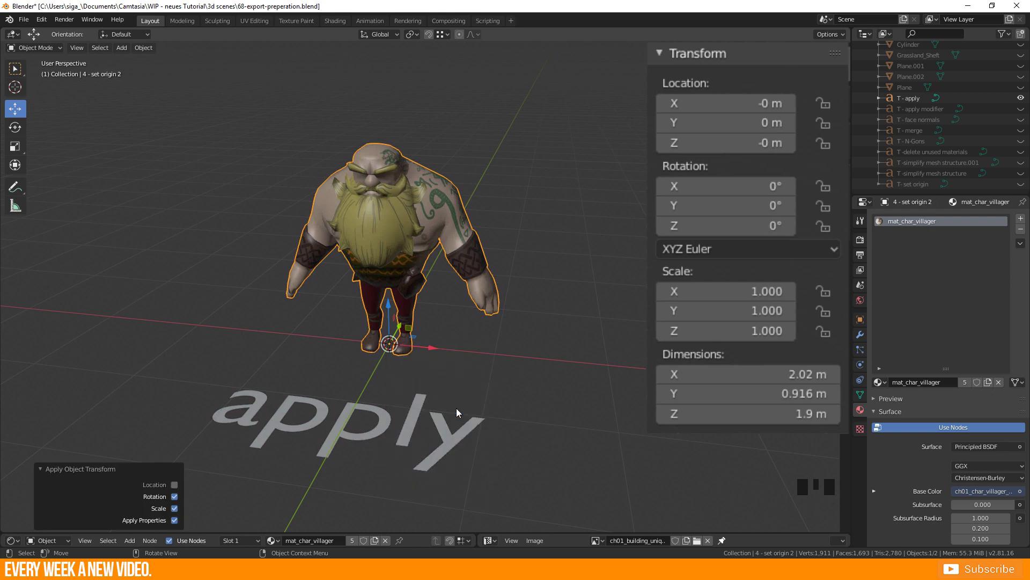
mouse_move(453, 357)
middle_mouse_down()
mouse_move(459, 372)
mouse_move(715, 369)
mouse_move(411, 349)
mouse_move(407, 359)
mouse_move(439, 370)
middle_mouse_up()
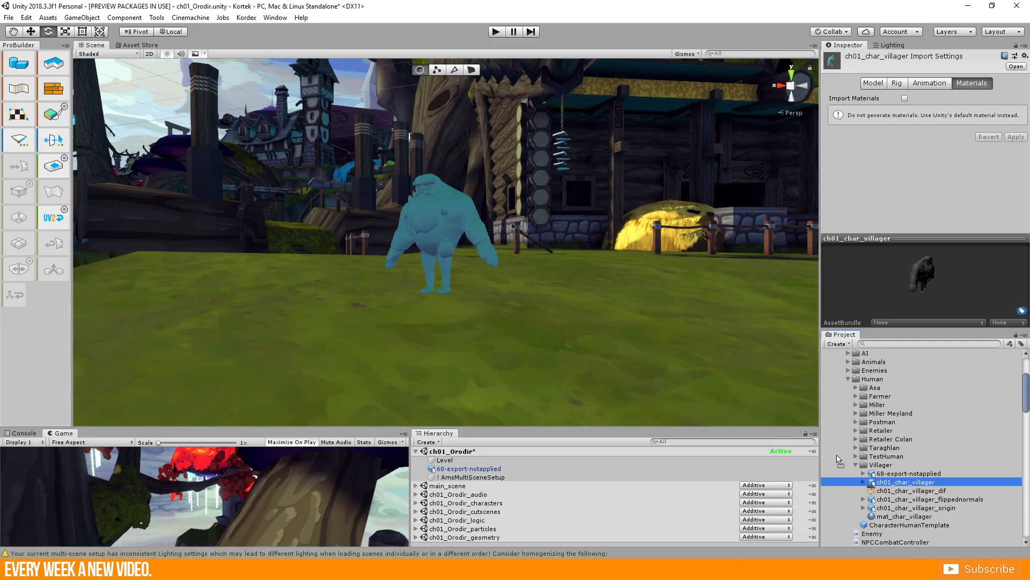
In Unity, add the ch01_char_villager model to the scene beside the 68-export-notapplied villager
left_click_drag(906, 482, 570, 314)
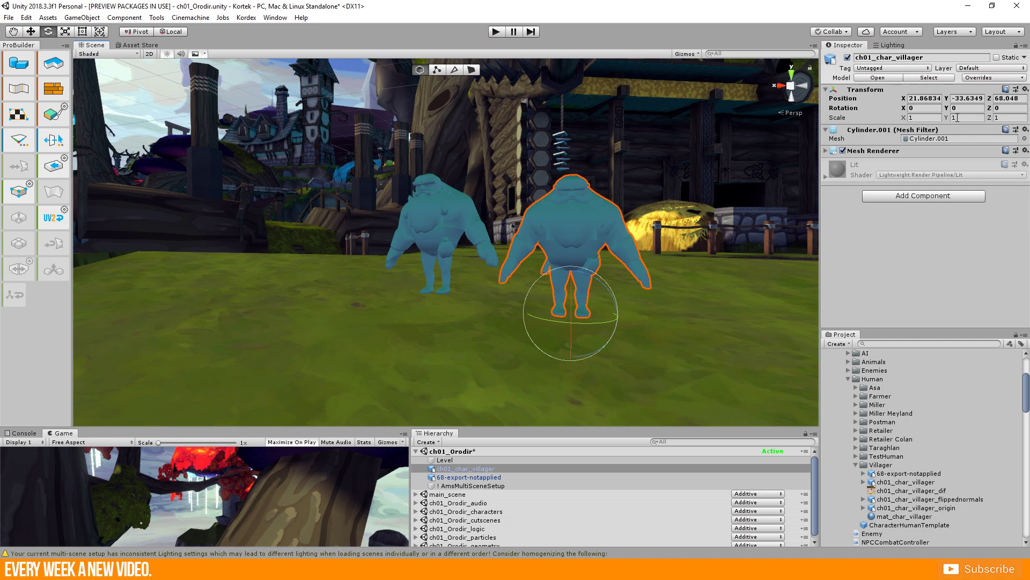
Start an FBX export in Blender, and in Unity rotate the ch01_char_villager model to about 11.6° on X and -5.6° on Y
key("alt+Tab")
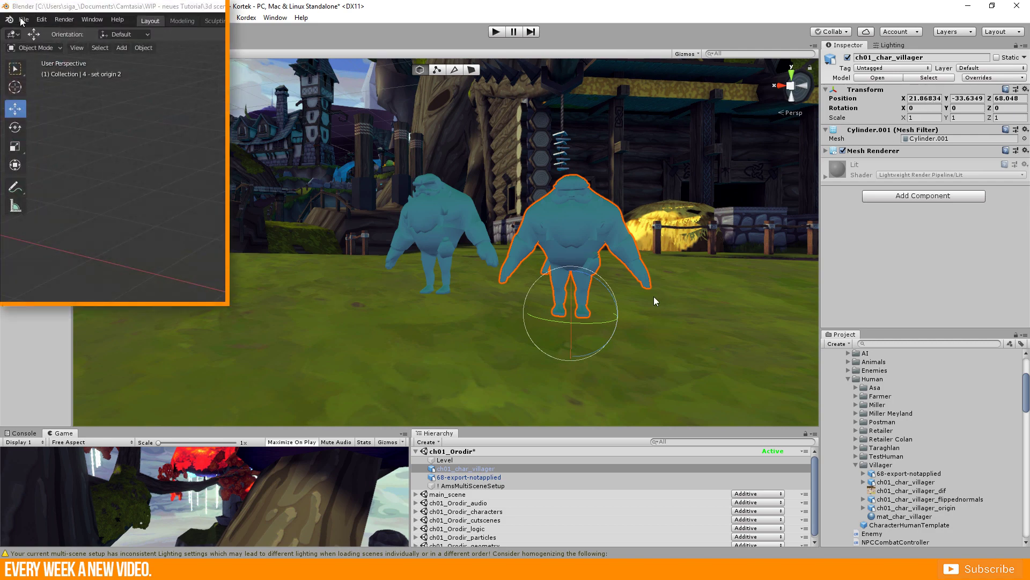
left_click(22, 20)
left_click_drag(616, 317, 573, 283)
mouse_move(39, 177)
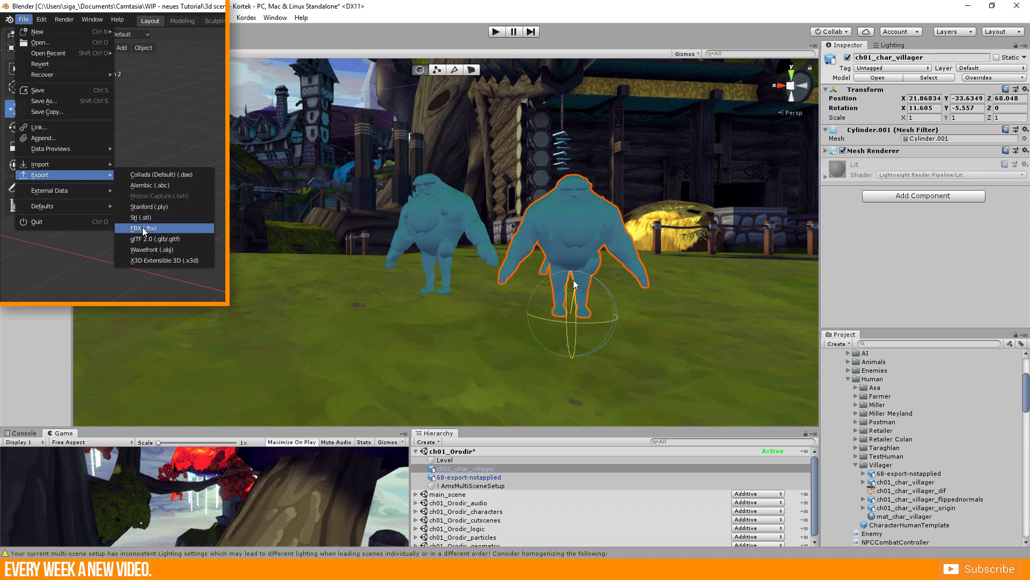
left_click(143, 227)
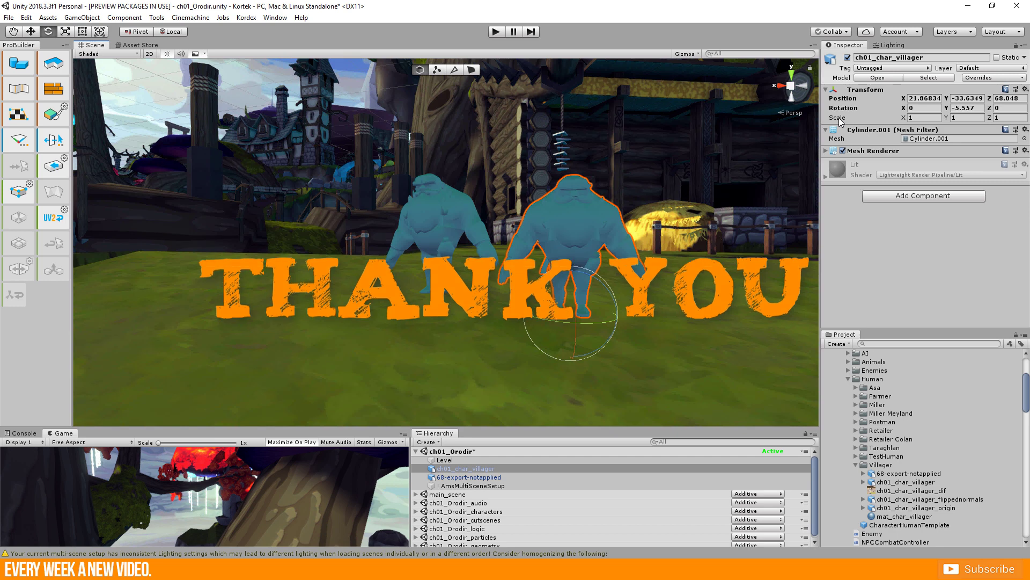
In Unity, try scaling the ch01_char_villager model freehand and undo the scaling
key("r")
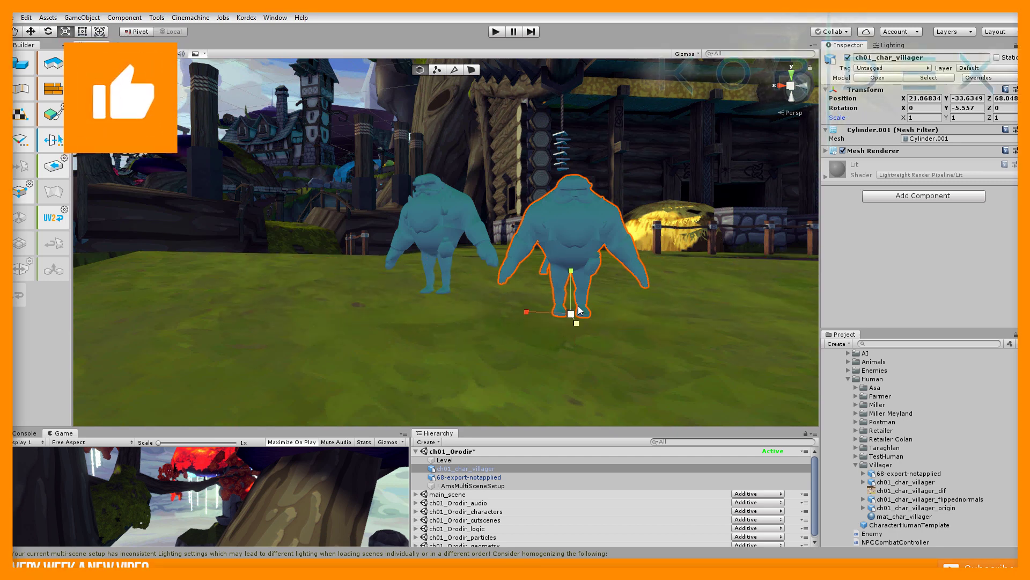
left_click_drag(578, 306, 594, 316)
key("ctrl+z")
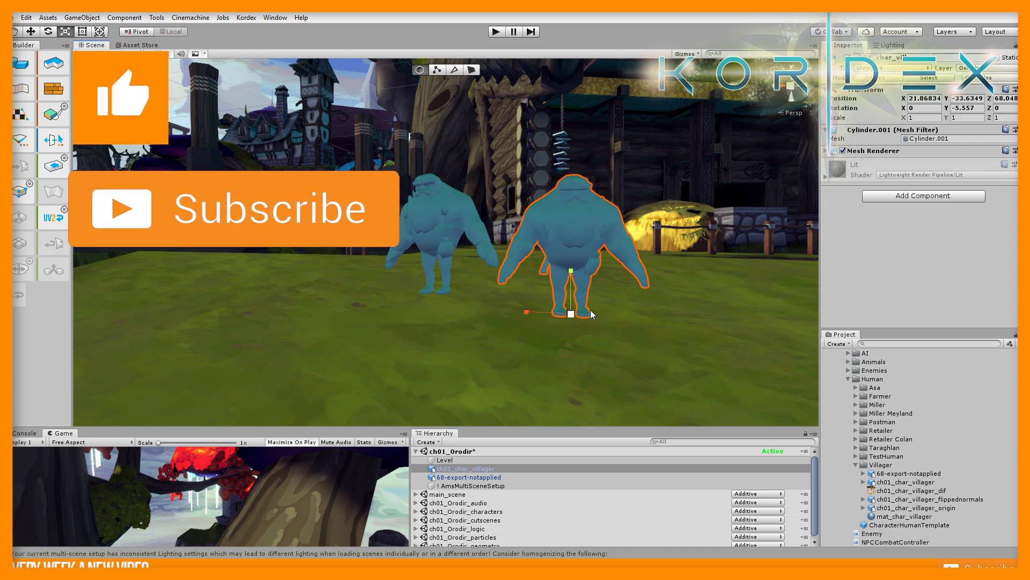